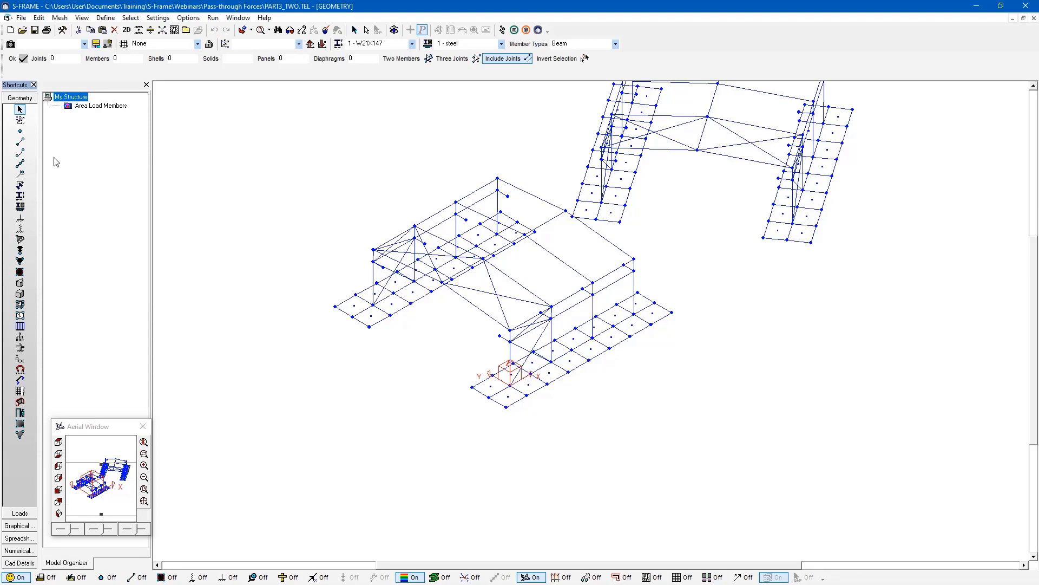
- Show the members' pass-through force assignments and review the available Pass Through Force IDs on the front frame
{"action": "left_click", "coordinate": [22, 413]}
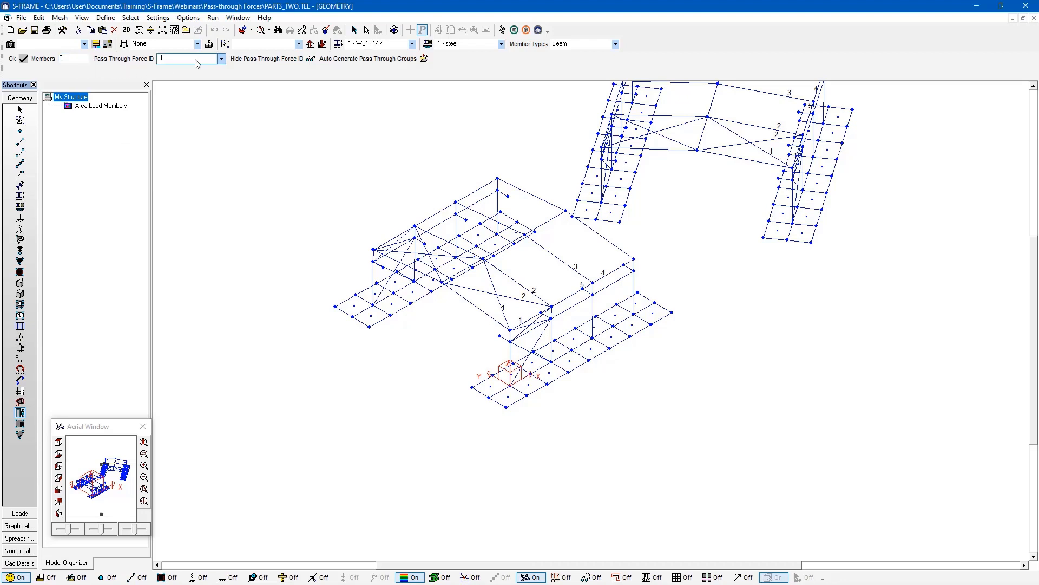
{"action": "left_click", "coordinate": [222, 59]}
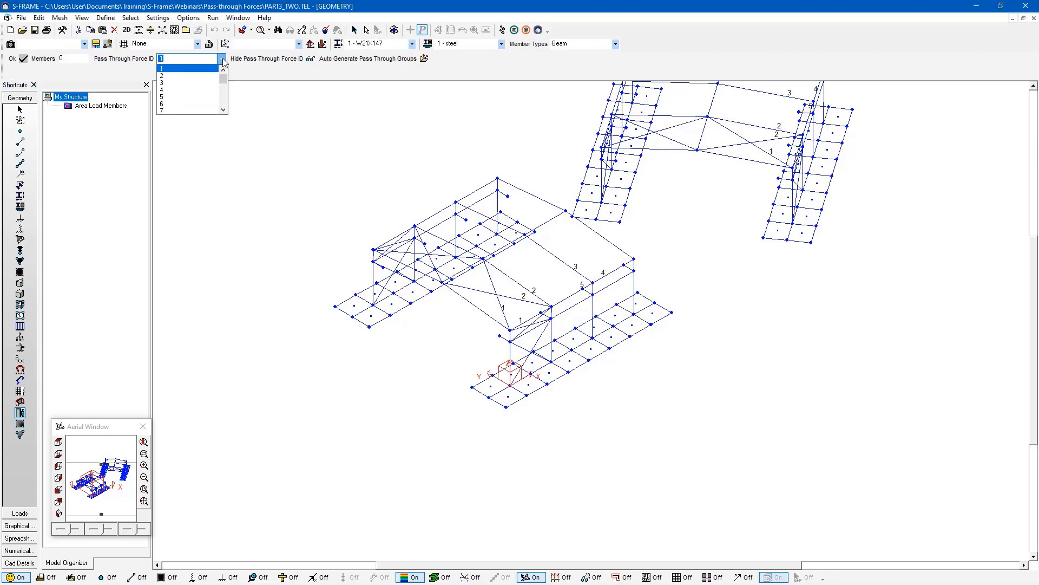
{"action": "left_click", "coordinate": [223, 59]}
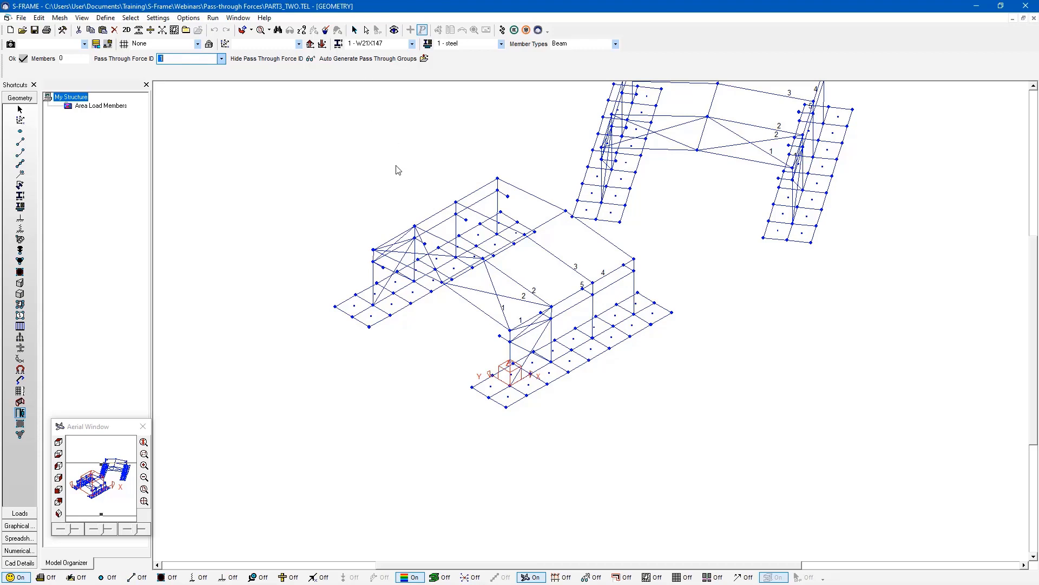
{"action": "scroll", "coordinate": [427, 316], "scroll_direction": "up", "scroll_amount": 3}
{"action": "scroll", "coordinate": [428, 316], "scroll_direction": "up", "scroll_amount": 3}
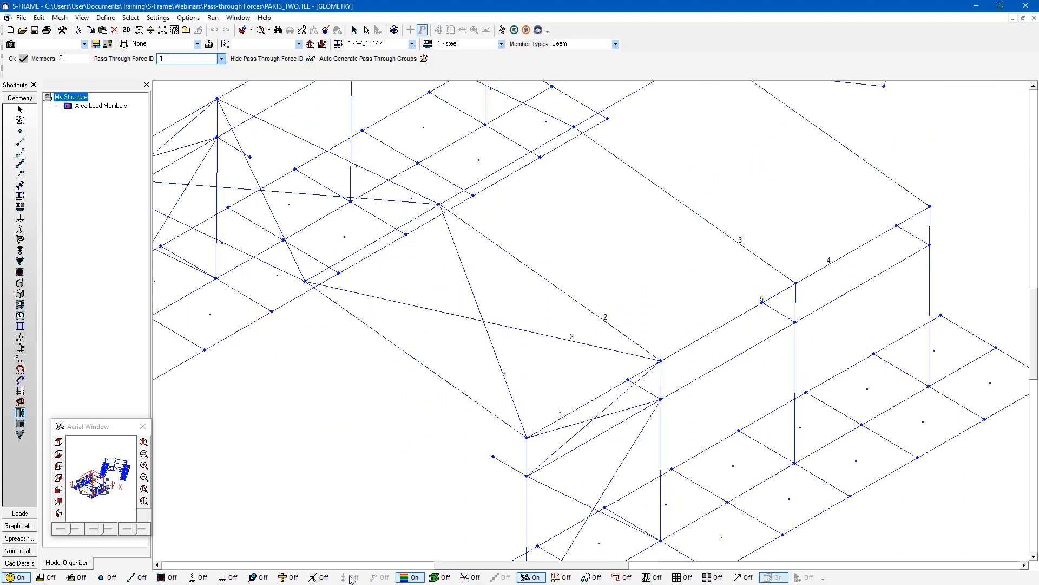
- Check the member numbers and the joint numbers around the frame corner, hiding each set of labels again
{"action": "left_click", "coordinate": [135, 578]}
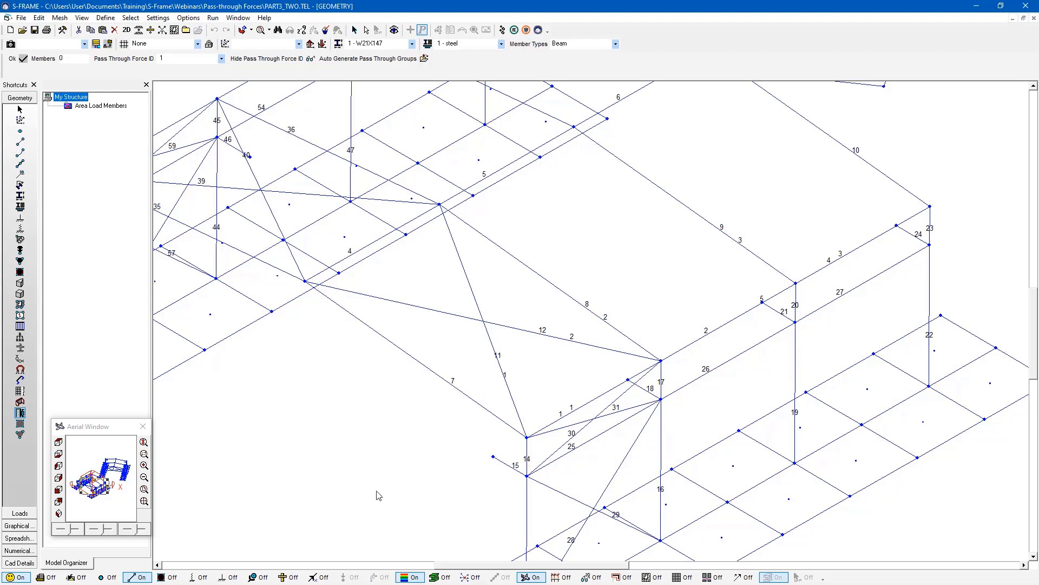
{"action": "left_click", "coordinate": [136, 577]}
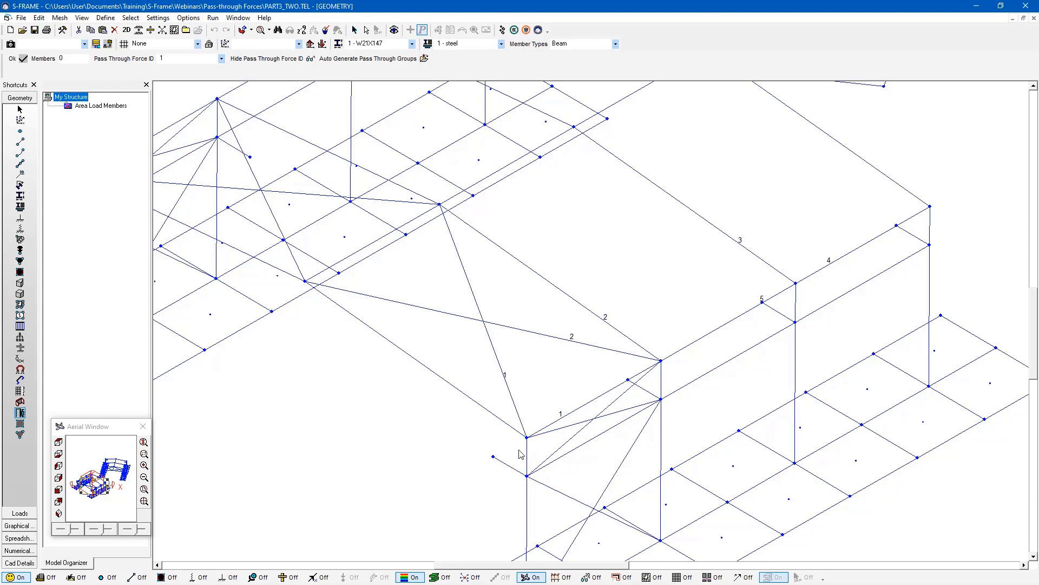
{"action": "left_click", "coordinate": [110, 578]}
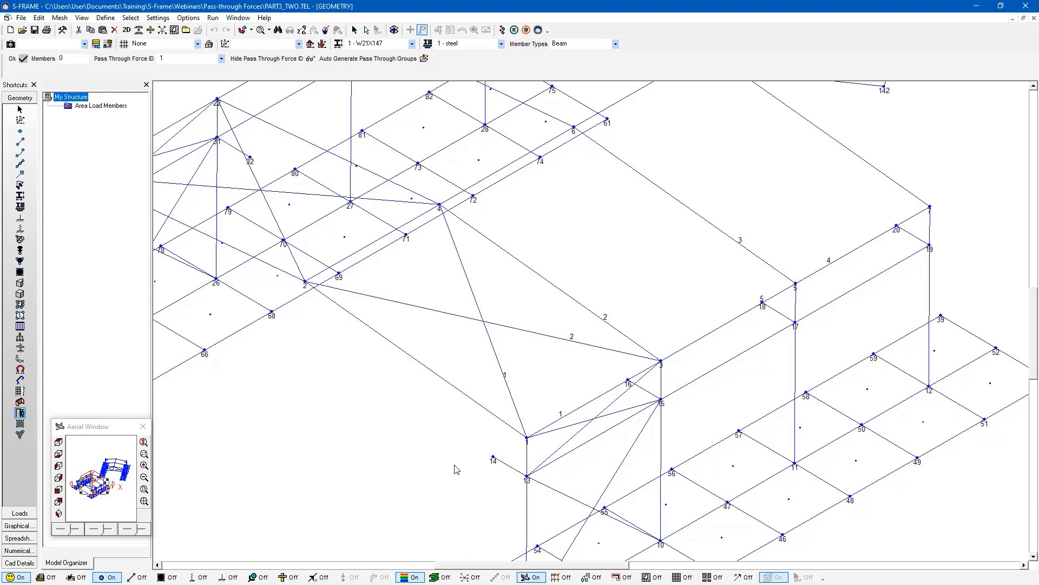
{"action": "left_click", "coordinate": [111, 578]}
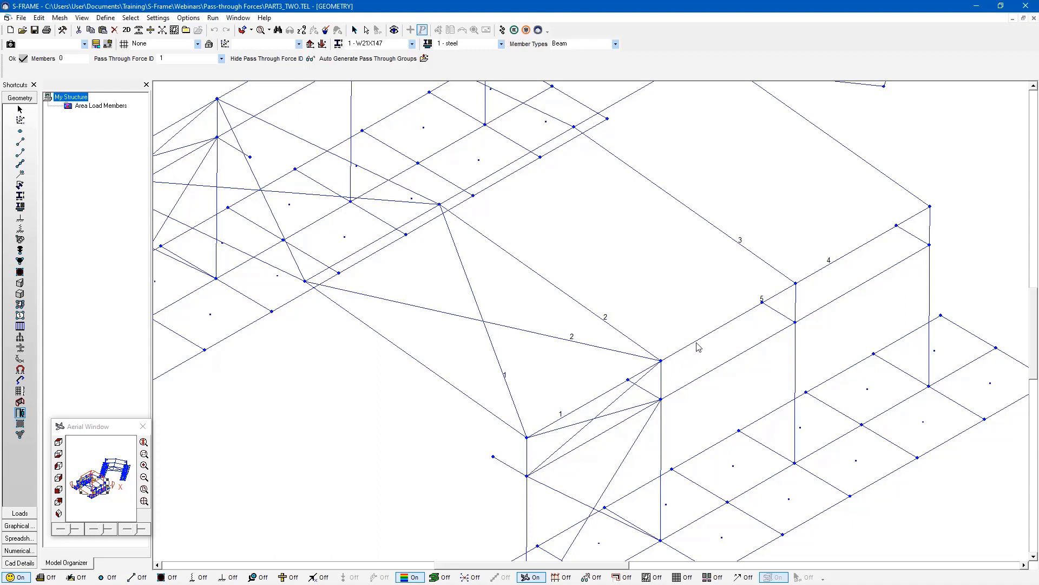
- Inspect the joint coordinate systems assigned on the rotated second frame, and return to its members' pass-through force IDs
{"action": "middle_click_drag", "start_coordinate": [739, 313], "coordinate": [652, 358]}
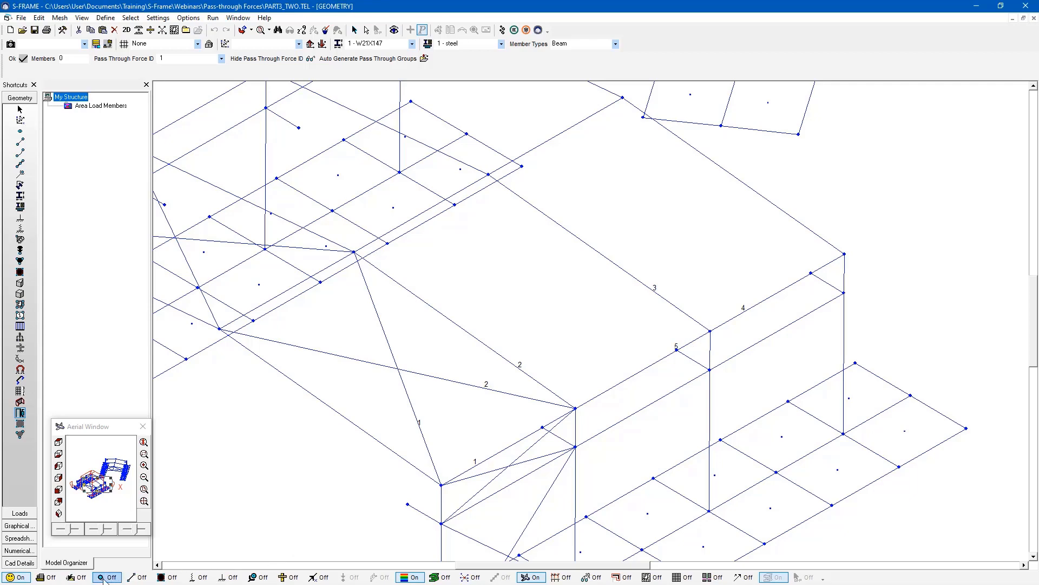
{"action": "scroll", "coordinate": [695, 276], "scroll_direction": "down", "scroll_amount": 2}
{"action": "middle_click_drag", "start_coordinate": [880, 234], "coordinate": [673, 347]}
{"action": "scroll", "coordinate": [766, 348], "scroll_direction": "up", "scroll_amount": 1}
{"action": "middle_click_drag", "start_coordinate": [766, 348], "coordinate": [454, 316], "text": "shift"}
{"action": "scroll", "coordinate": [698, 366], "scroll_direction": "up", "scroll_amount": 3}
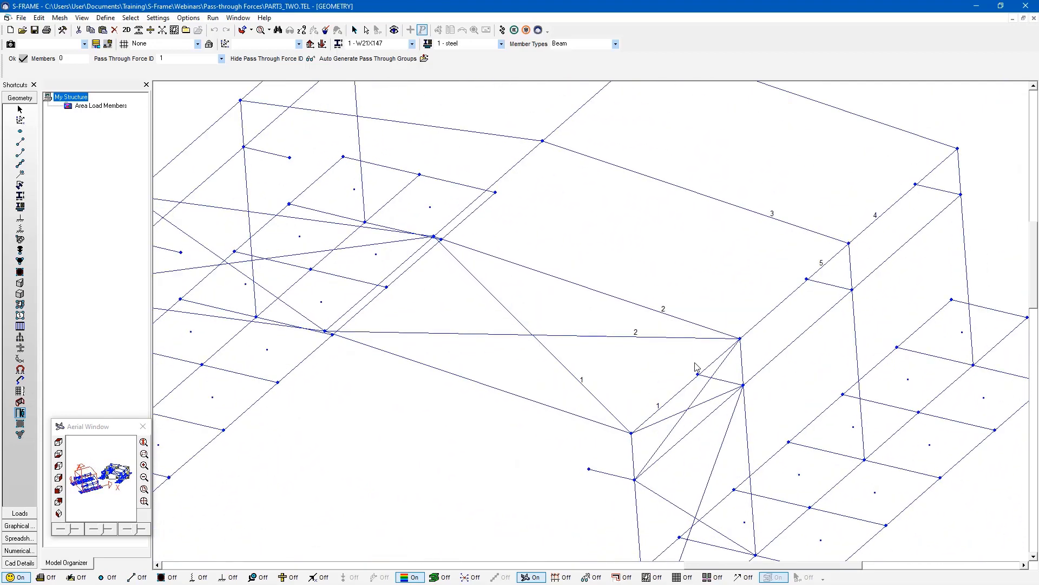
{"action": "middle_click_drag", "start_coordinate": [616, 403], "coordinate": [536, 334]}
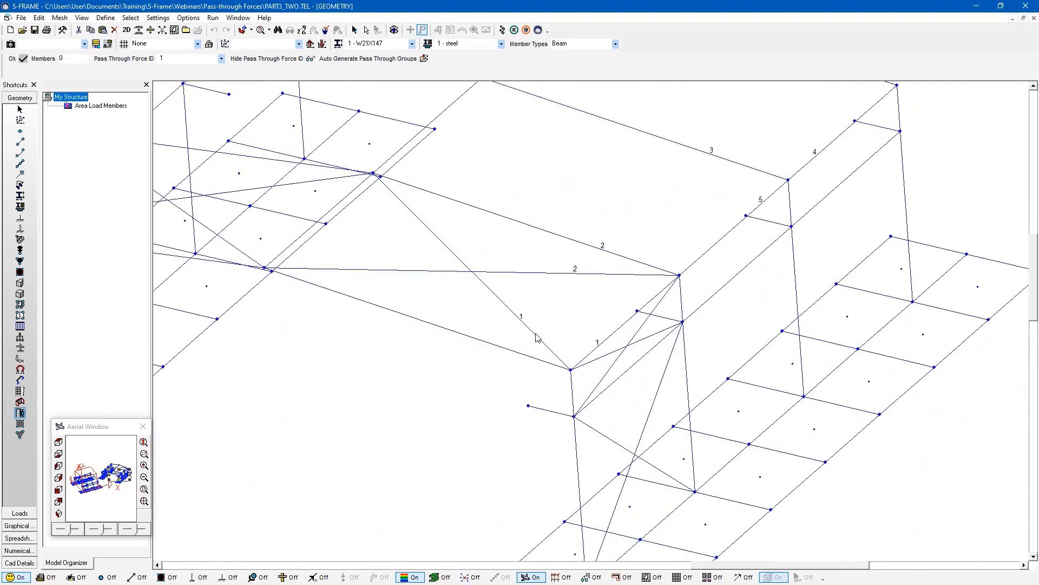
{"action": "left_click", "coordinate": [20, 239]}
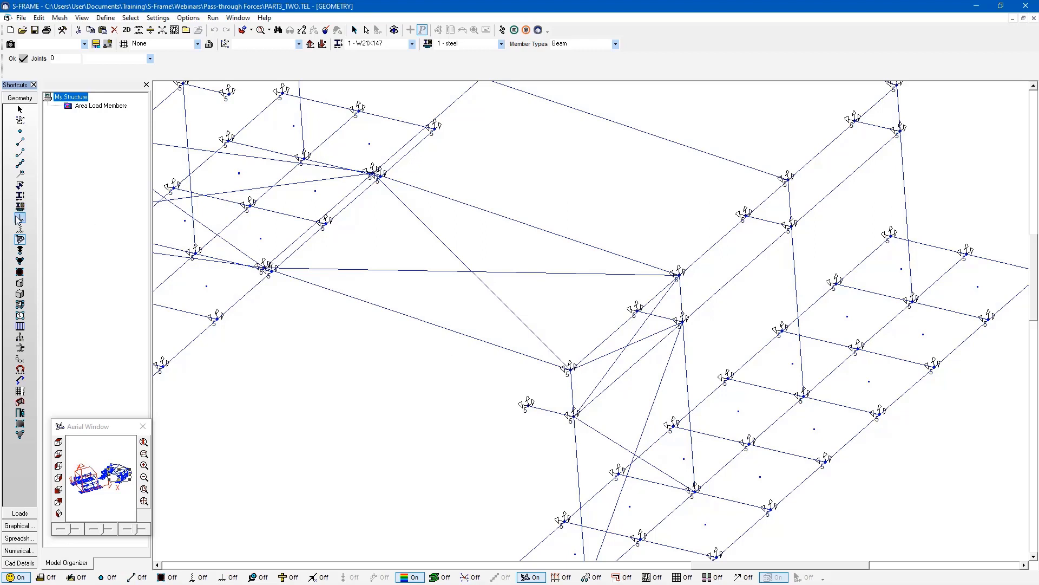
{"action": "left_click", "coordinate": [20, 412]}
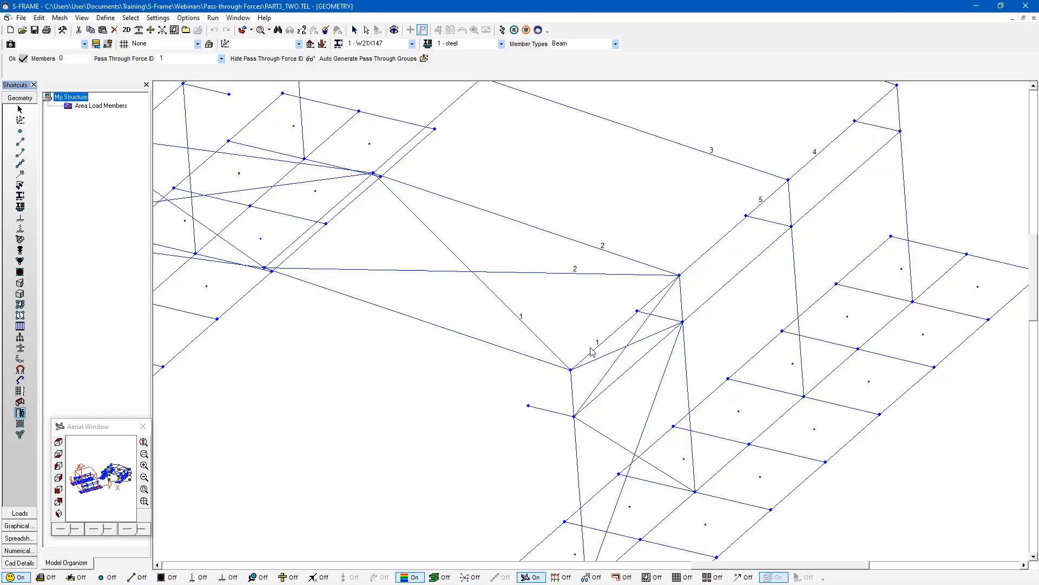
- Run the analysis and set the graphical results to load combination 1, 1.4*LC1+1.7*LC2
{"action": "scroll", "coordinate": [592, 351], "scroll_direction": "down", "scroll_amount": 3}
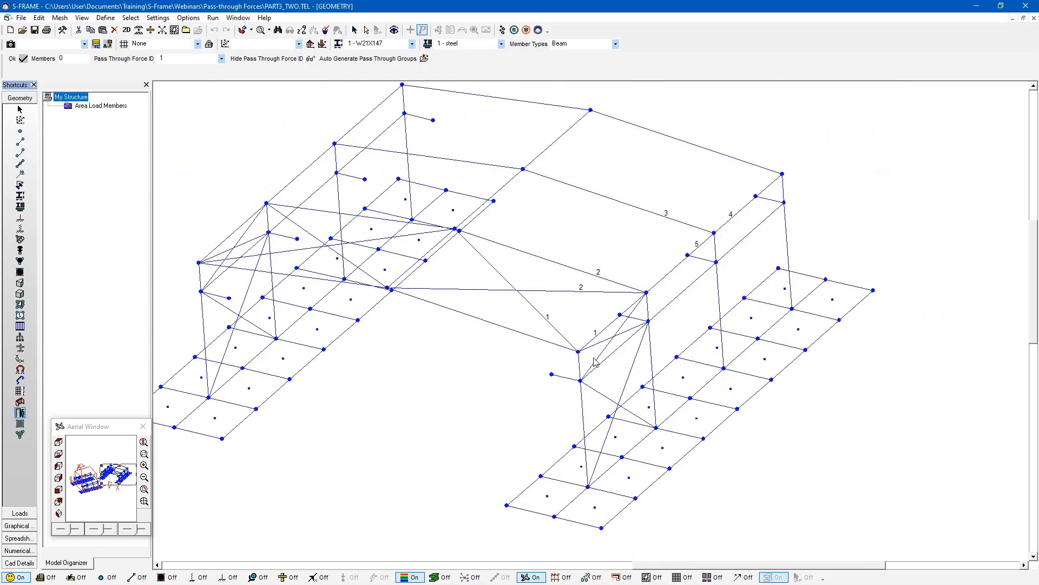
{"action": "scroll", "coordinate": [595, 362], "scroll_direction": "down", "scroll_amount": 1}
{"action": "scroll", "coordinate": [726, 355], "scroll_direction": "down", "scroll_amount": 2}
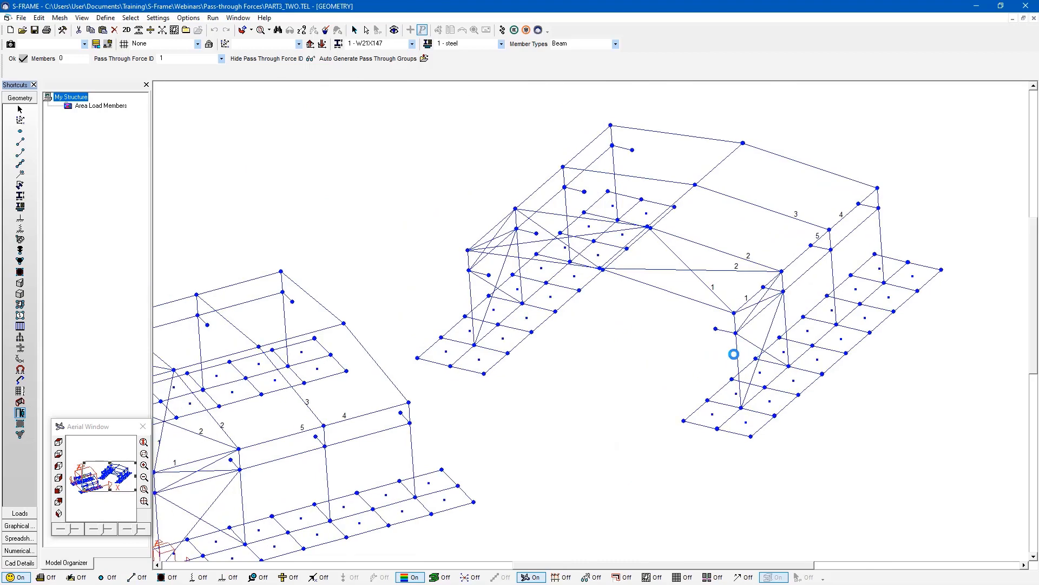
{"action": "left_click", "coordinate": [501, 31]}
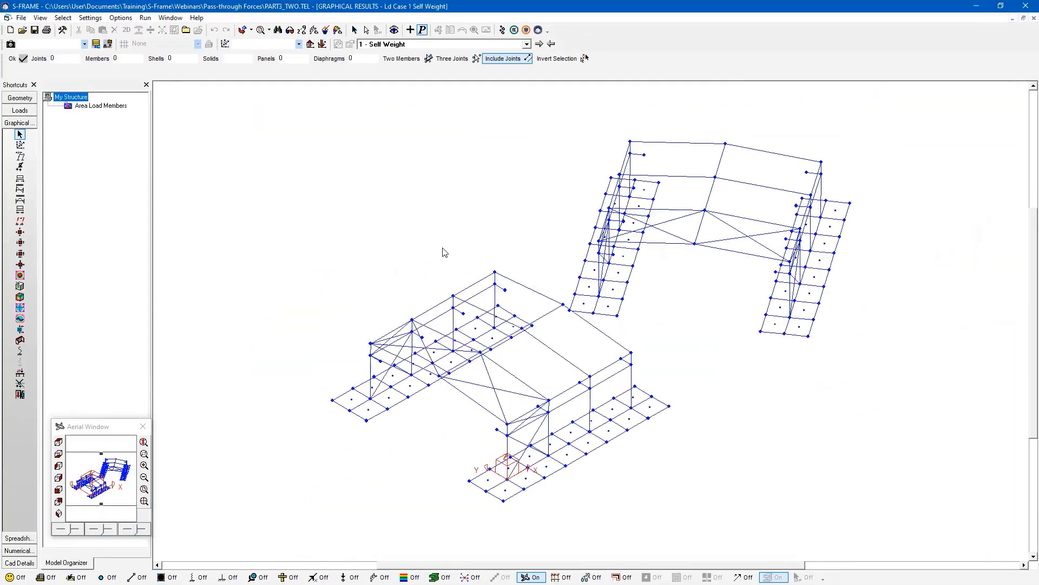
{"action": "middle_click_drag", "start_coordinate": [442, 248], "coordinate": [433, 208]}
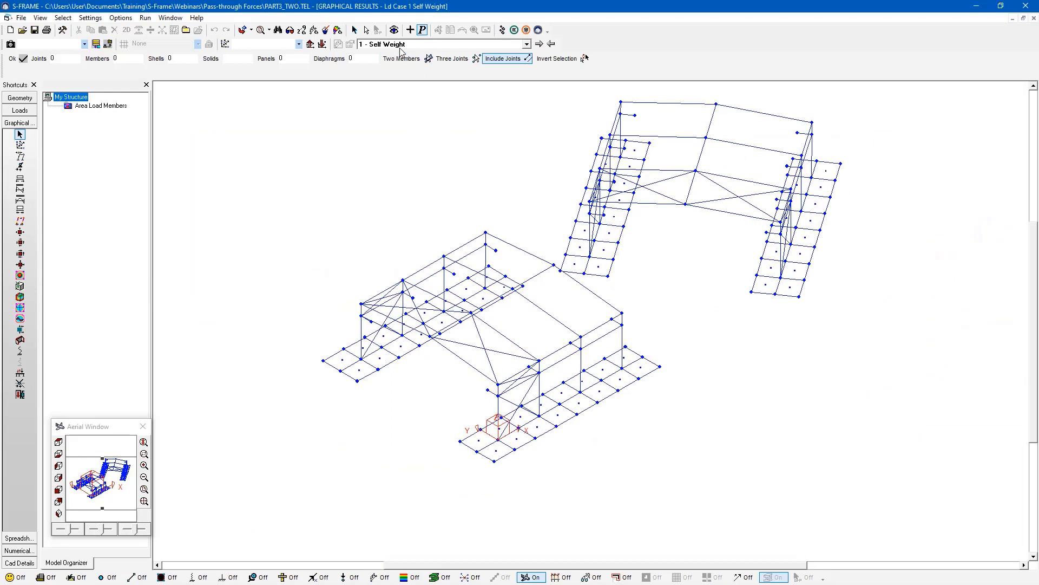
{"action": "left_click", "coordinate": [409, 29]}
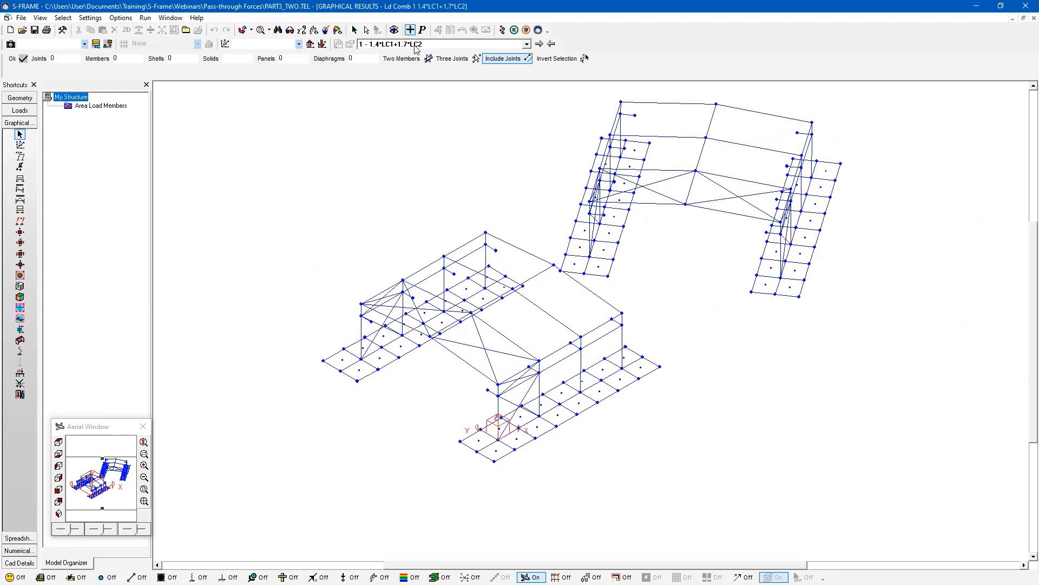
{"action": "left_click", "coordinate": [416, 46]}
{"action": "left_click", "coordinate": [416, 52]}
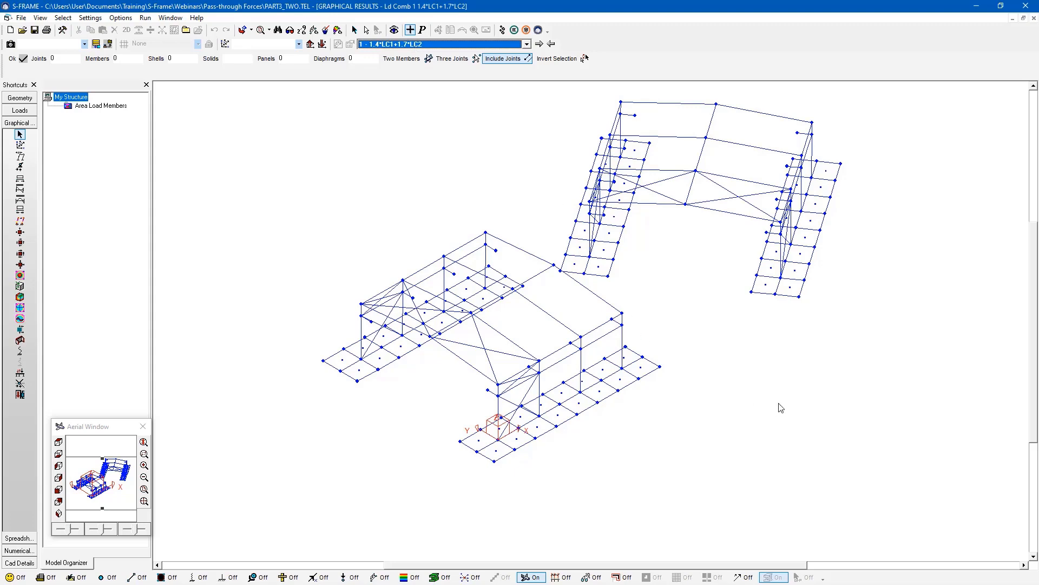
- Display the pass-through force results with the assembly method set to By Member Pass ID
{"action": "scroll", "coordinate": [636, 402], "scroll_direction": "up", "scroll_amount": 2}
{"action": "scroll", "coordinate": [401, 354], "scroll_direction": "up", "scroll_amount": 4}
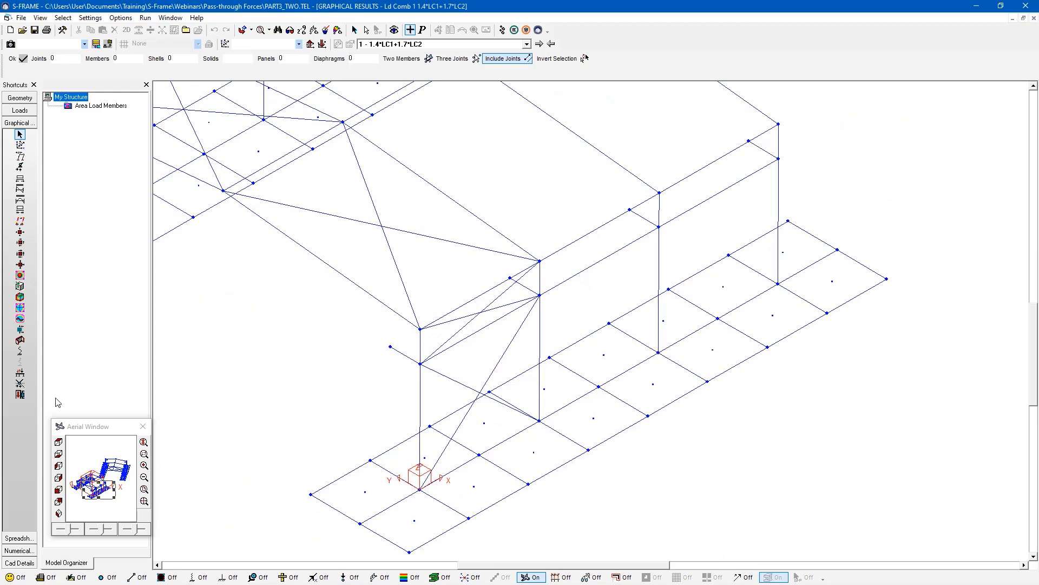
{"action": "left_click", "coordinate": [20, 395]}
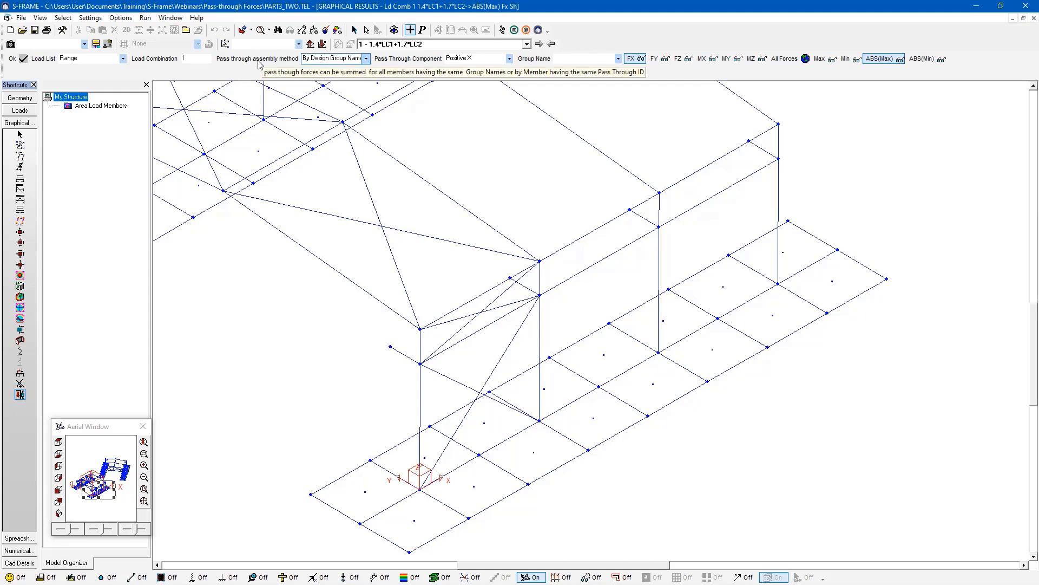
{"action": "left_click", "coordinate": [366, 60]}
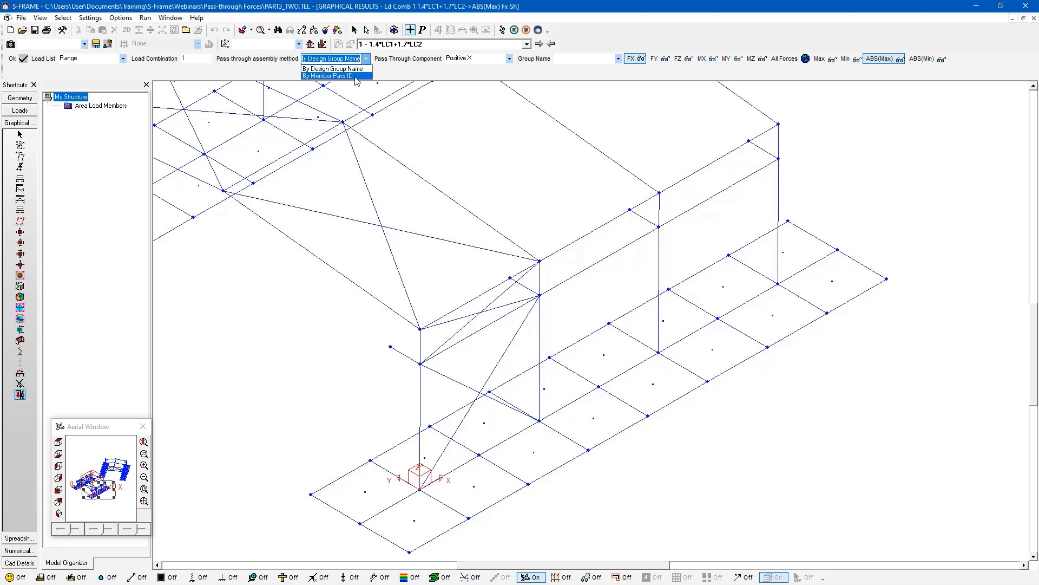
{"action": "left_click", "coordinate": [356, 76]}
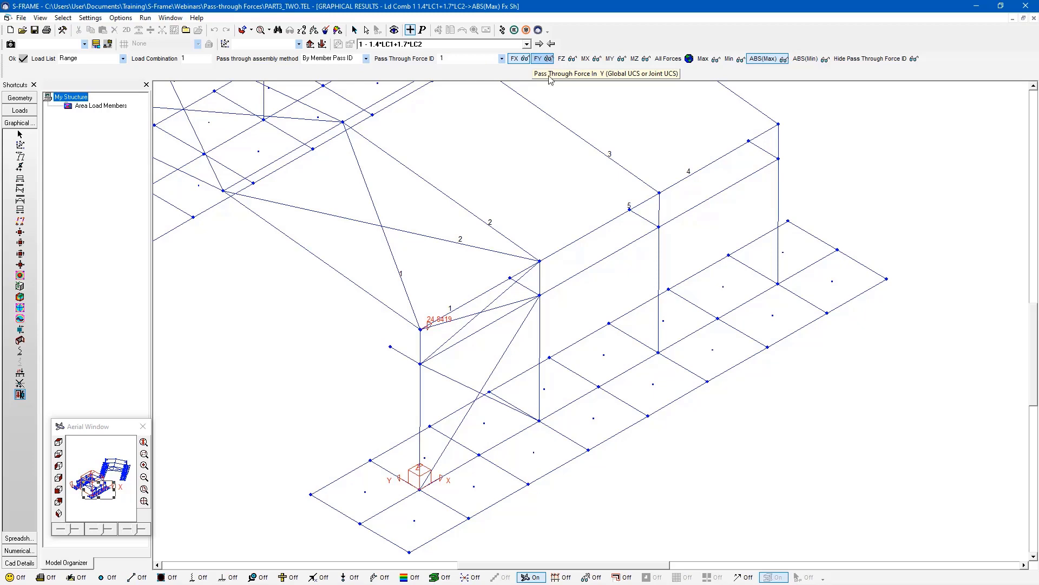
- View the FY, FZ and MX pass-through results in turn for Pass Through Force ID 1 at the front frame's corner joint
{"action": "scroll", "coordinate": [314, 442], "scroll_direction": "up", "scroll_amount": 1}
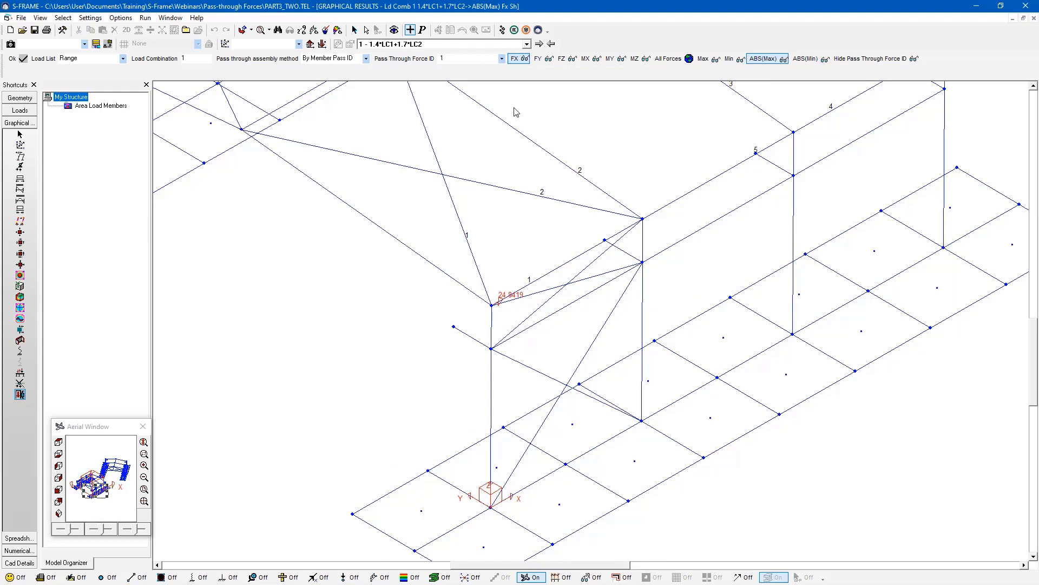
{"action": "left_click", "coordinate": [542, 62]}
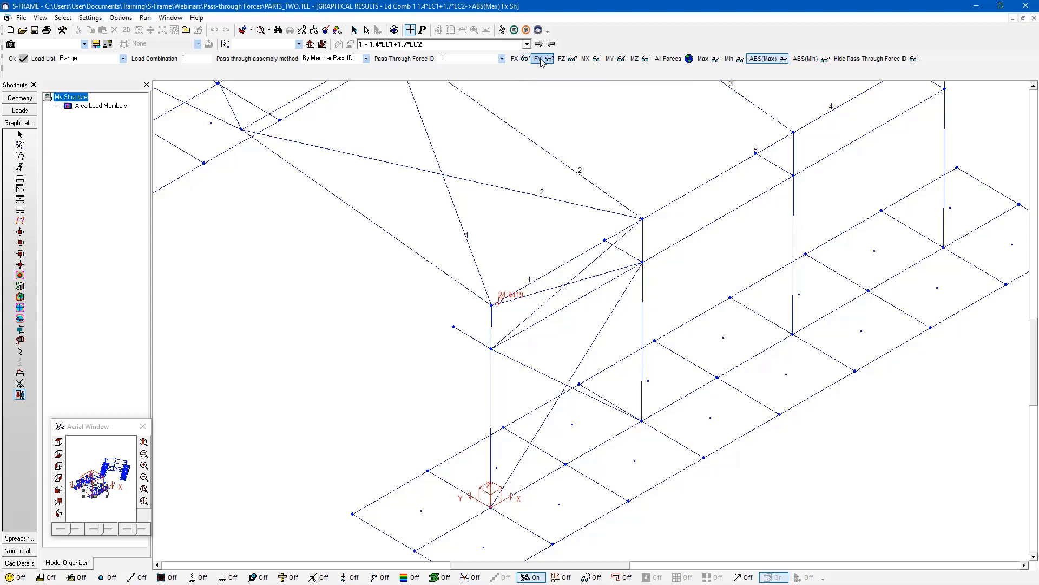
{"action": "left_click", "coordinate": [567, 59]}
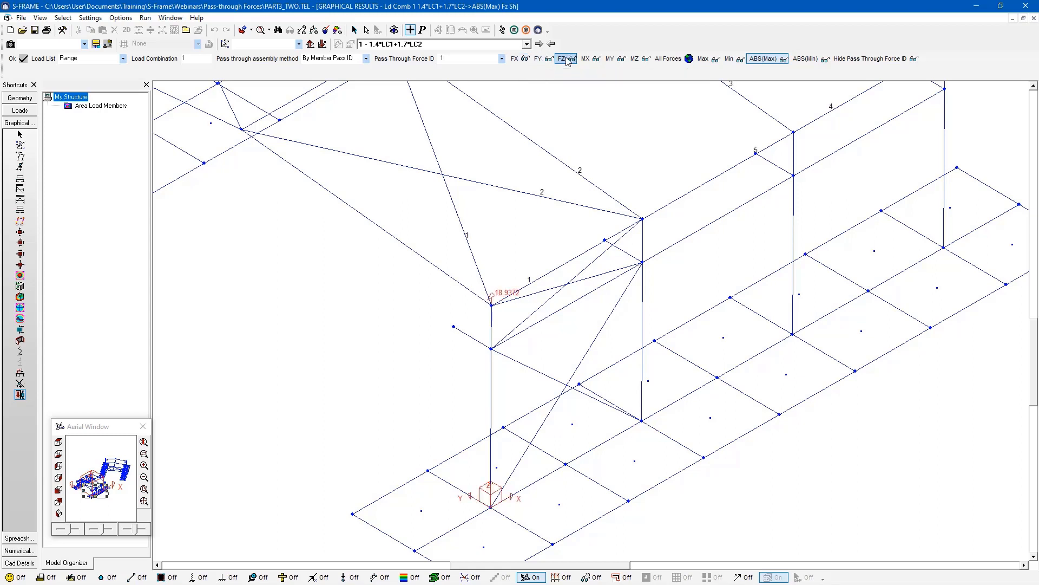
{"action": "left_click", "coordinate": [590, 58]}
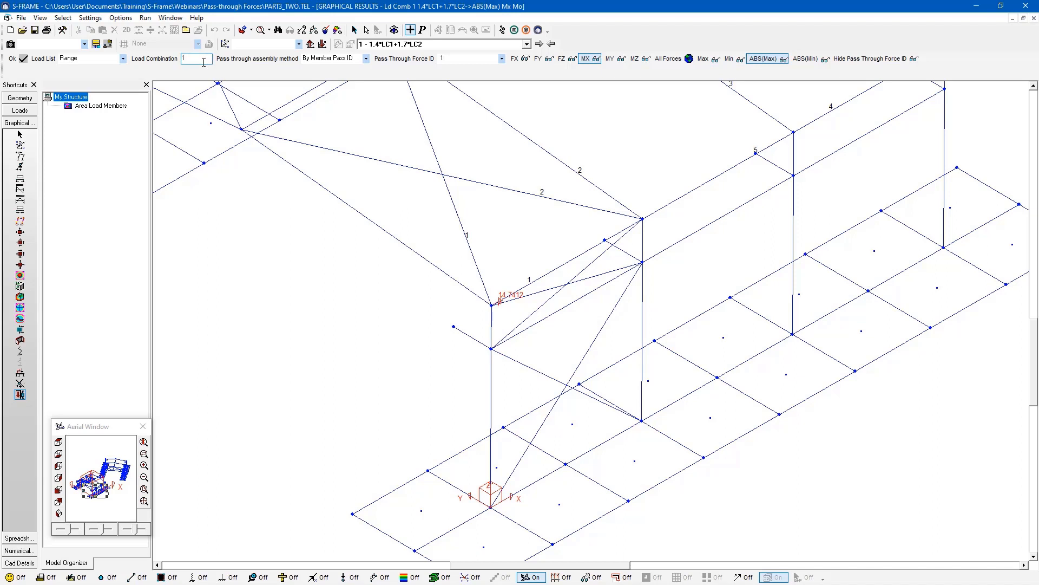
- Set the load combination range to 1-3 and review the FX, FY and FZ pass-through forces
{"action": "left_click", "coordinate": [22, 58]}
{"action": "left_click", "coordinate": [529, 58]}
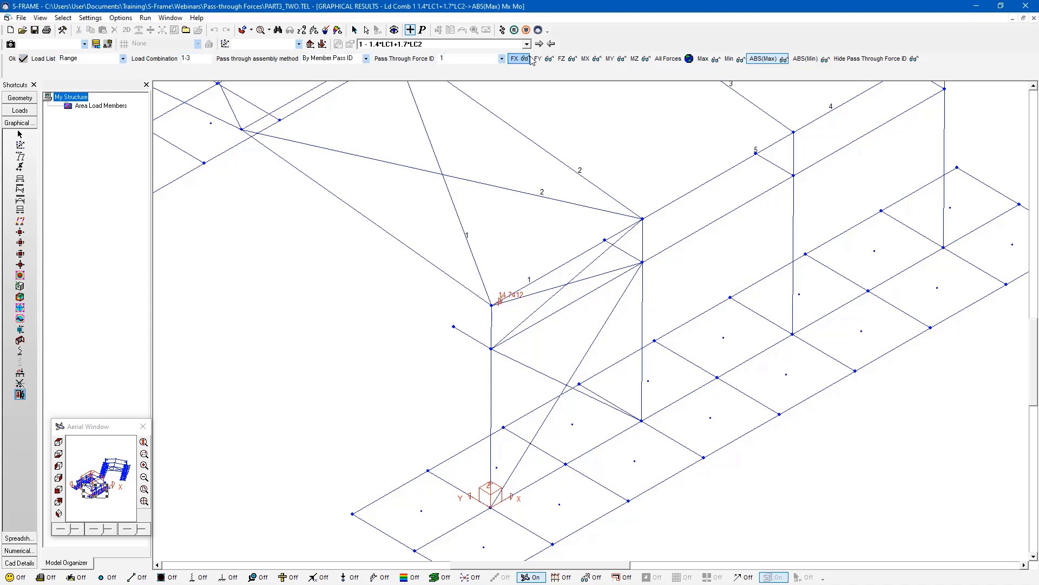
{"action": "left_click", "coordinate": [539, 61]}
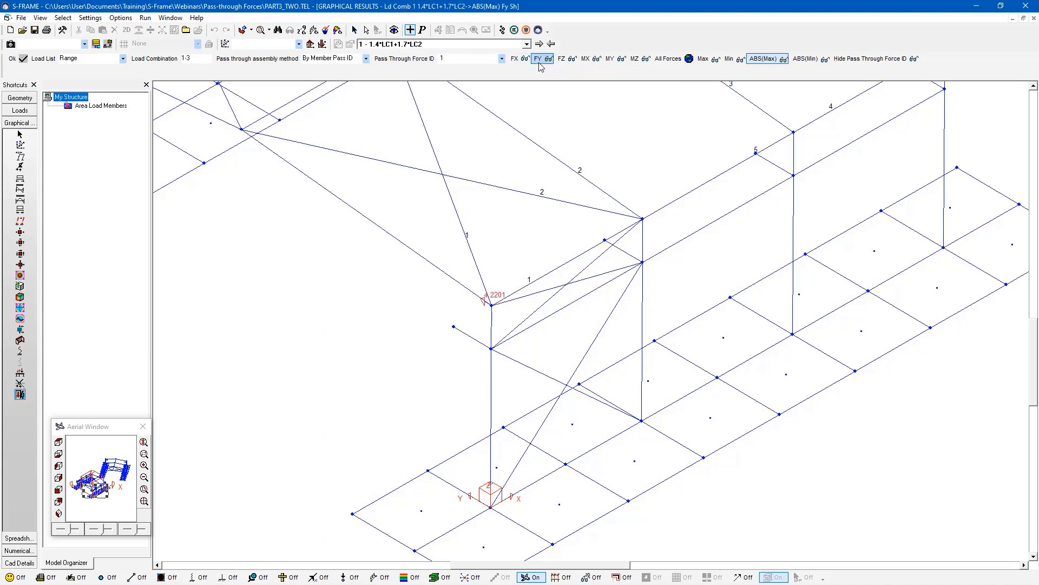
{"action": "left_click", "coordinate": [567, 66]}
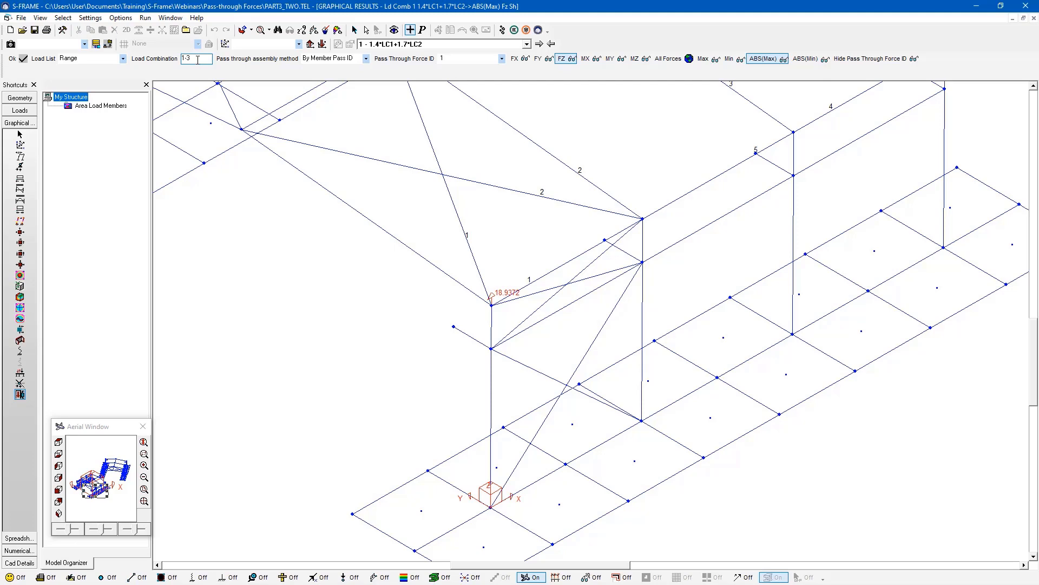
- Examine the FZ and FX pass-through forces for ID 1 at the corner joint of the rotated second frame
{"action": "middle_click_drag", "start_coordinate": [553, 135], "coordinate": [510, 147]}
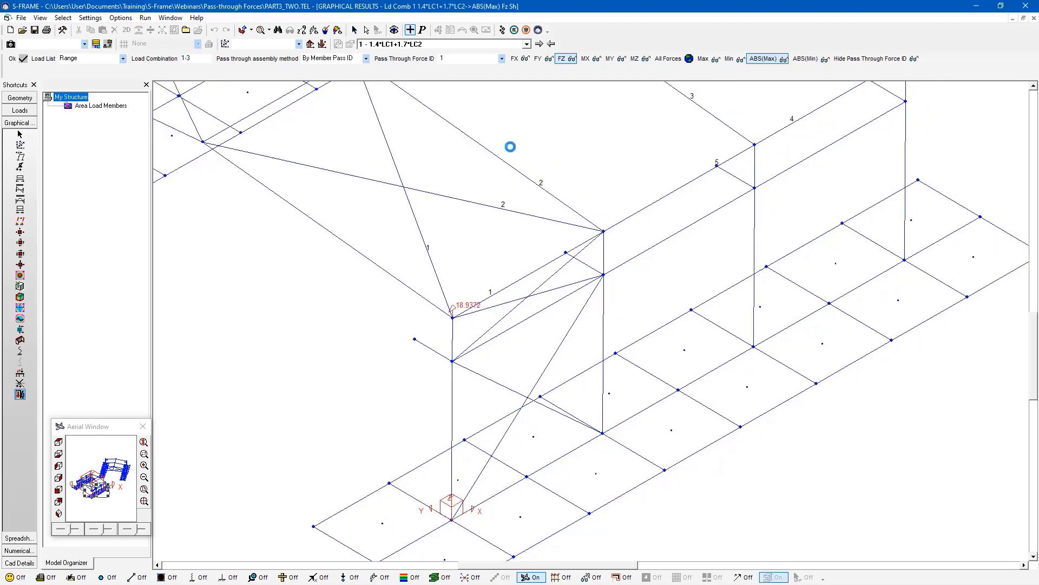
{"action": "middle_click_drag", "start_coordinate": [596, 203], "coordinate": [355, 351]}
{"action": "scroll", "coordinate": [668, 170], "scroll_direction": "down", "scroll_amount": 2}
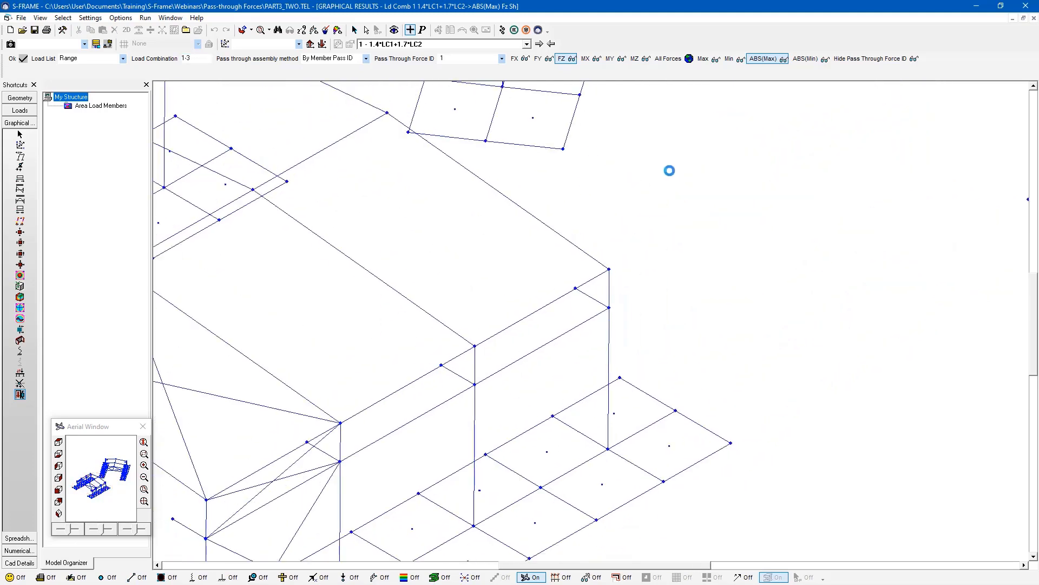
{"action": "middle_click_drag", "start_coordinate": [720, 152], "coordinate": [382, 342]}
{"action": "scroll", "coordinate": [796, 178], "scroll_direction": "up", "scroll_amount": 2}
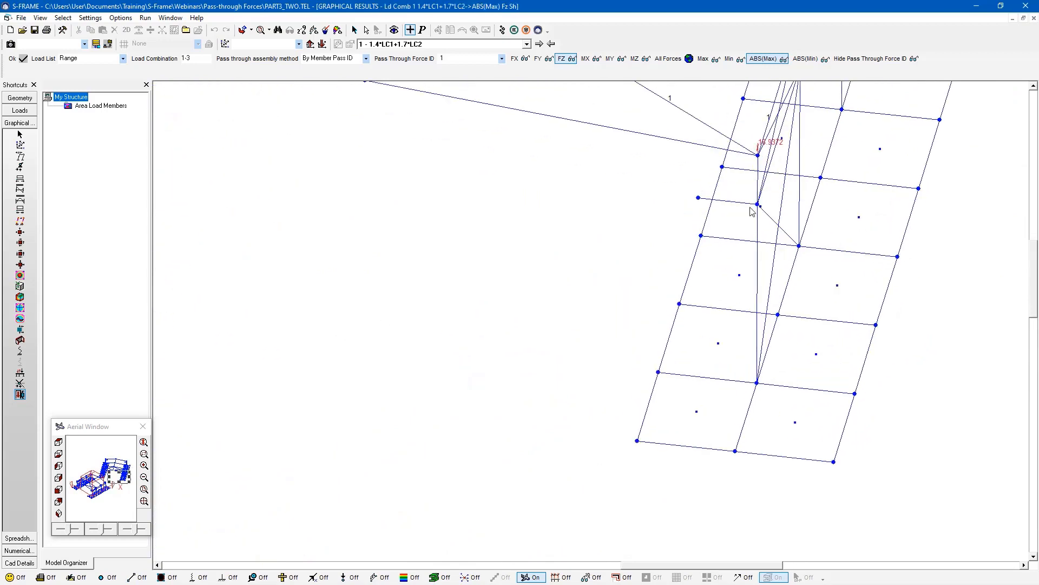
{"action": "middle_click_drag", "start_coordinate": [749, 208], "coordinate": [404, 235], "text": "shift"}
{"action": "scroll", "coordinate": [790, 278], "scroll_direction": "up", "scroll_amount": 1}
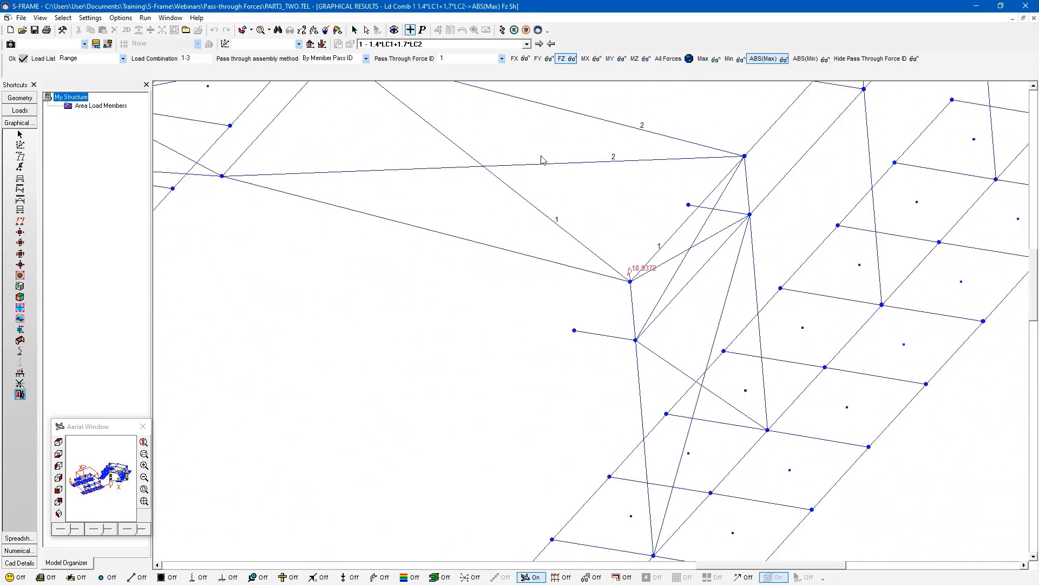
{"action": "left_click", "coordinate": [517, 58]}
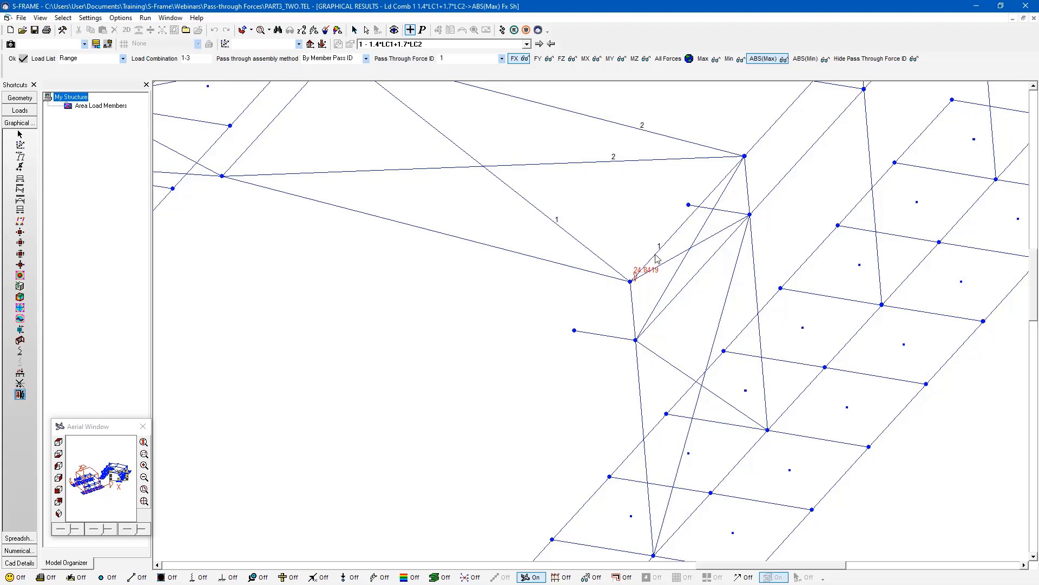
- Display the MX pass-through moment for ID 1 and compare it at the corner joints of the rotated frame and front frame
{"action": "left_click", "coordinate": [543, 60]}
{"action": "left_click", "coordinate": [589, 61]}
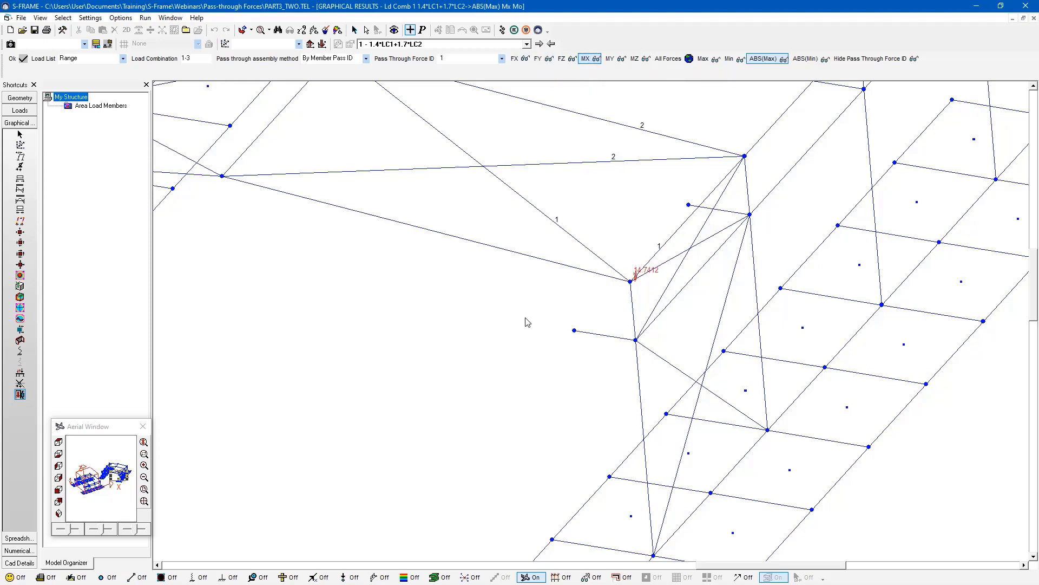
{"action": "middle_click_drag", "start_coordinate": [527, 323], "coordinate": [552, 315]}
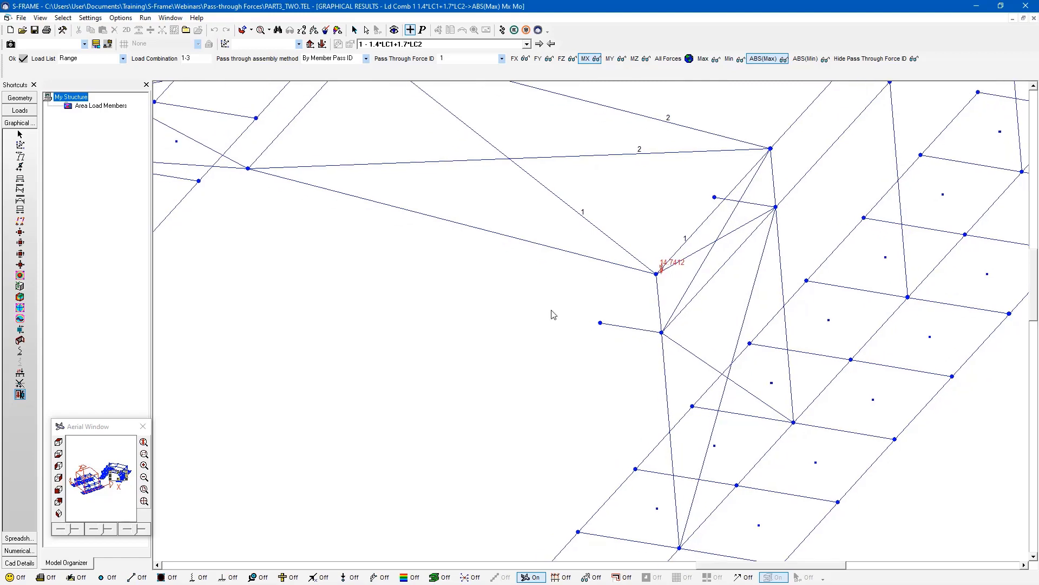
{"action": "scroll", "coordinate": [552, 314], "scroll_direction": "down", "scroll_amount": 6}
{"action": "middle_click_drag", "start_coordinate": [397, 478], "coordinate": [673, 251]}
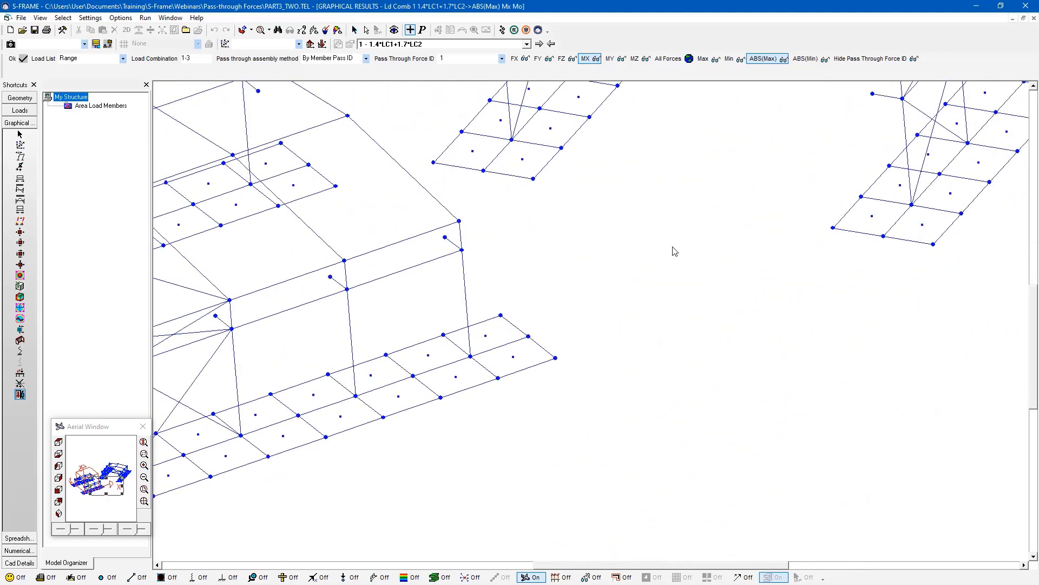
{"action": "middle_click_drag", "start_coordinate": [443, 298], "coordinate": [773, 259]}
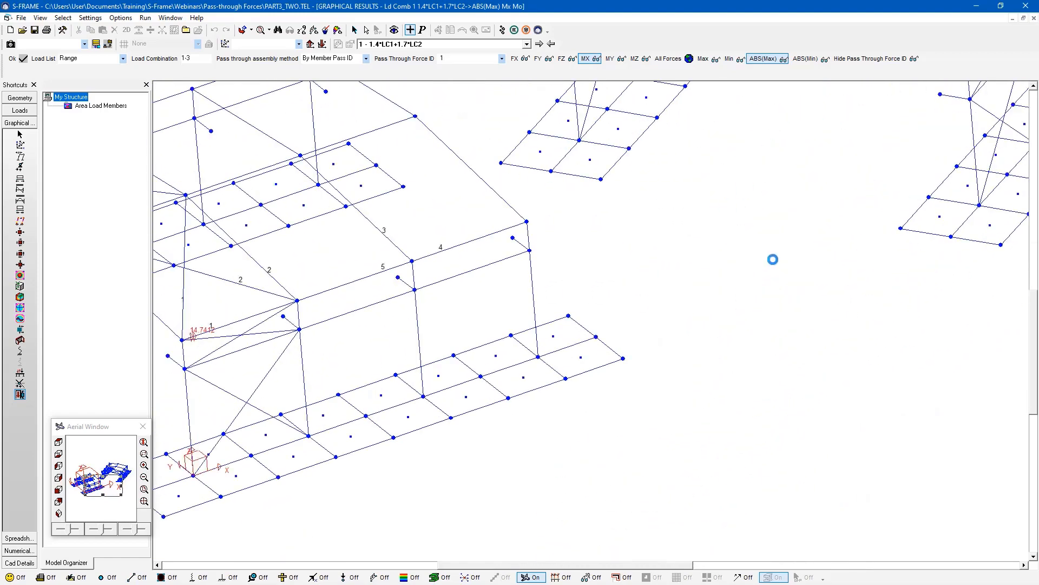
- Switch to Pass Through Force ID 2 and examine its MX result at the front frame's second joint
{"action": "left_click", "coordinate": [501, 59]}
{"action": "left_click", "coordinate": [476, 76]}
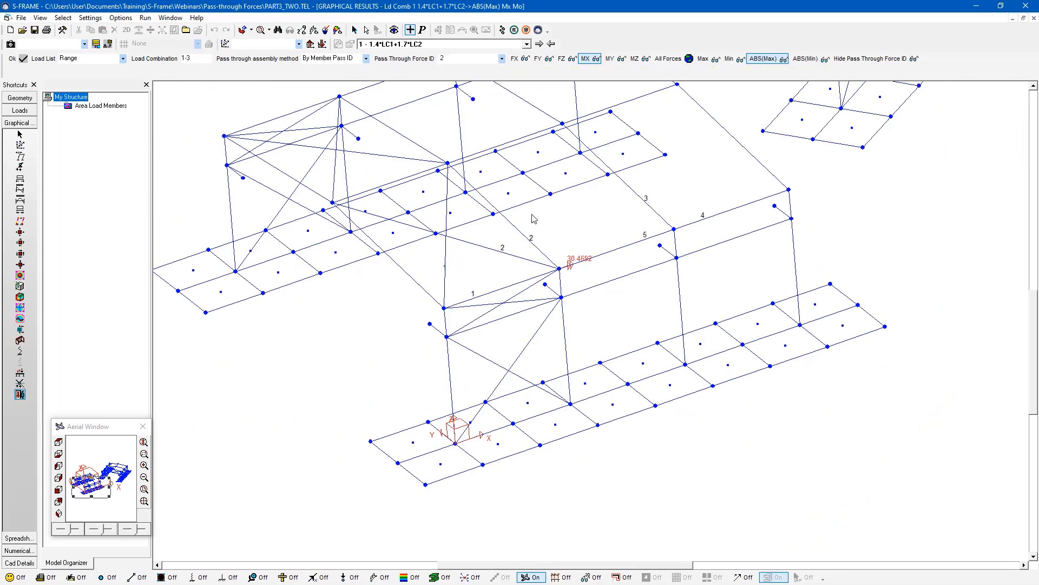
{"action": "scroll", "coordinate": [536, 257], "scroll_direction": "up", "scroll_amount": 5}
{"action": "middle_click_drag", "start_coordinate": [533, 227], "coordinate": [571, 294]}
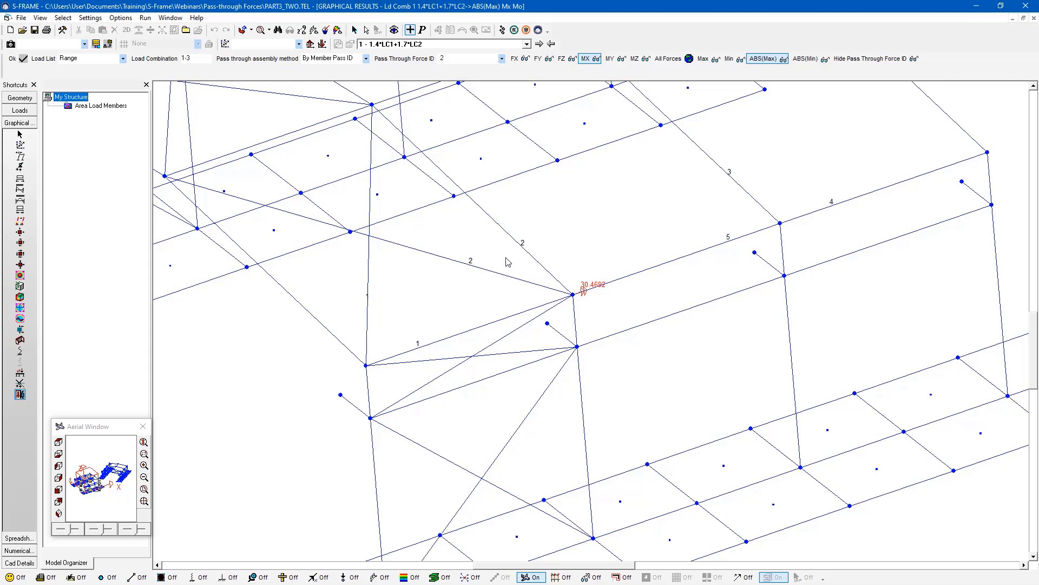
{"action": "scroll", "coordinate": [583, 279], "scroll_direction": "down", "scroll_amount": 2}
{"action": "middle_click_drag", "start_coordinate": [582, 279], "coordinate": [557, 311]}
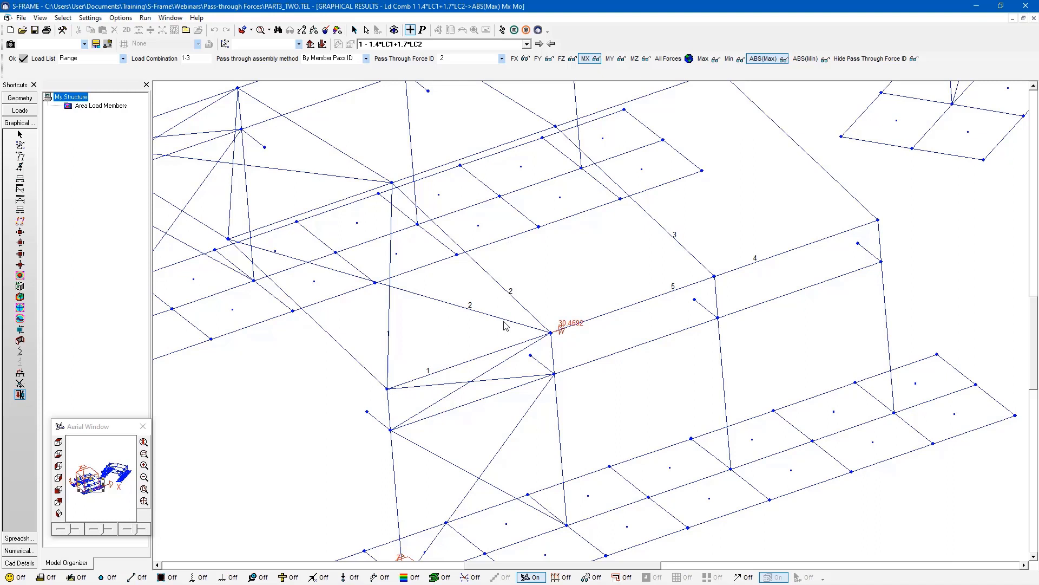
- List the numerical pass-through forces by Pass ID for all load combinations, summed over the Pass ID range 1-5
{"action": "left_click", "coordinate": [26, 552]}
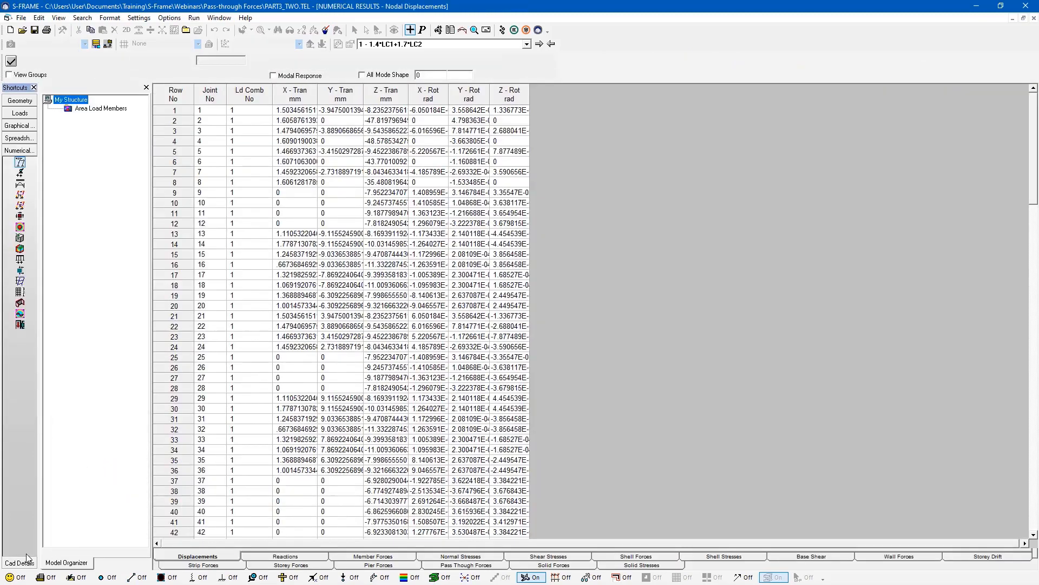
{"action": "left_click", "coordinate": [16, 327]}
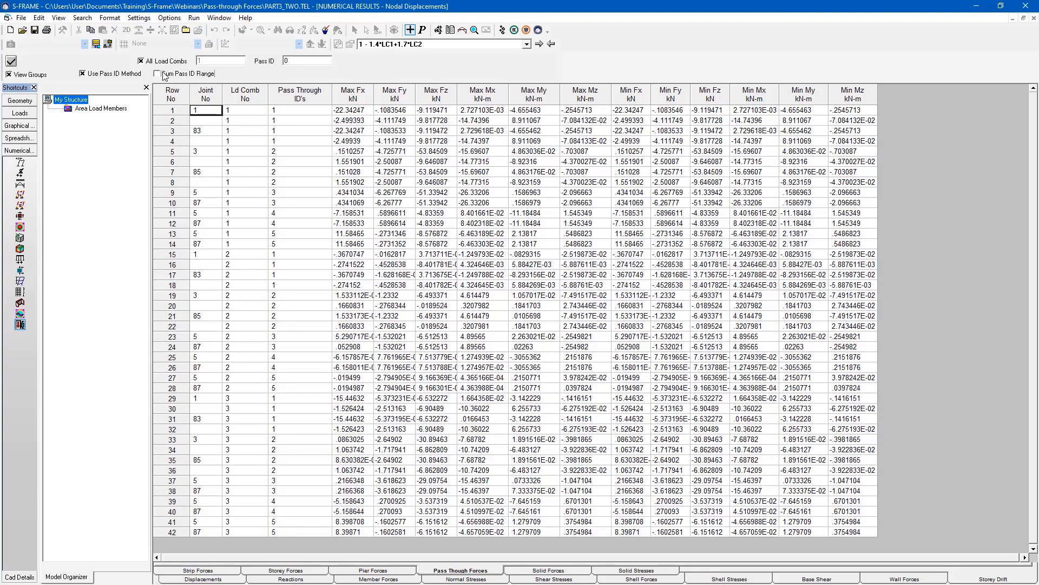
{"action": "left_click", "coordinate": [162, 75]}
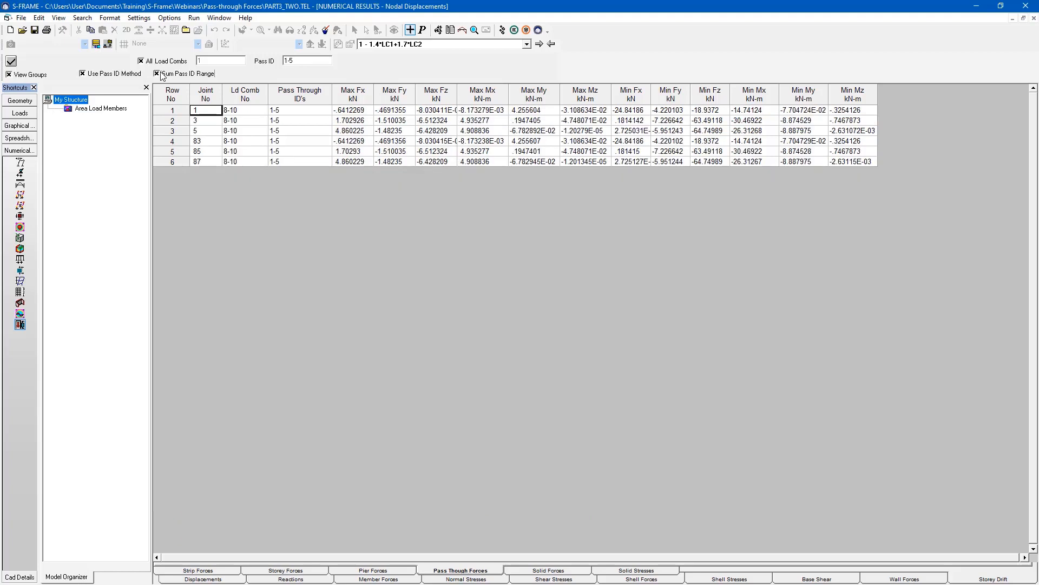
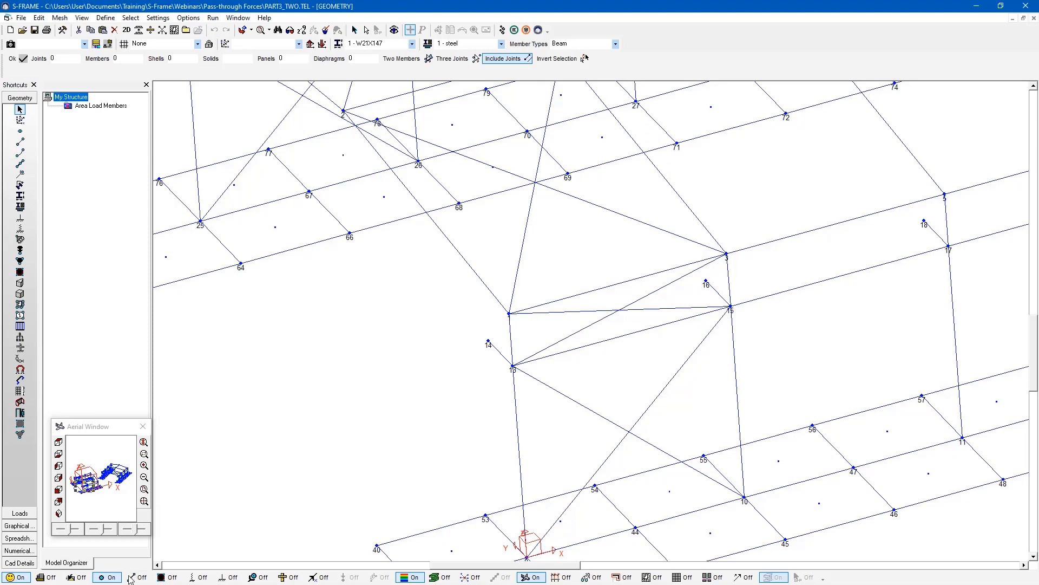
- Replace the joint numbers with member numbers in the geometry view and open the Connection Pass Through Force Tool
{"action": "left_click", "coordinate": [107, 577]}
{"action": "left_click", "coordinate": [138, 577]}
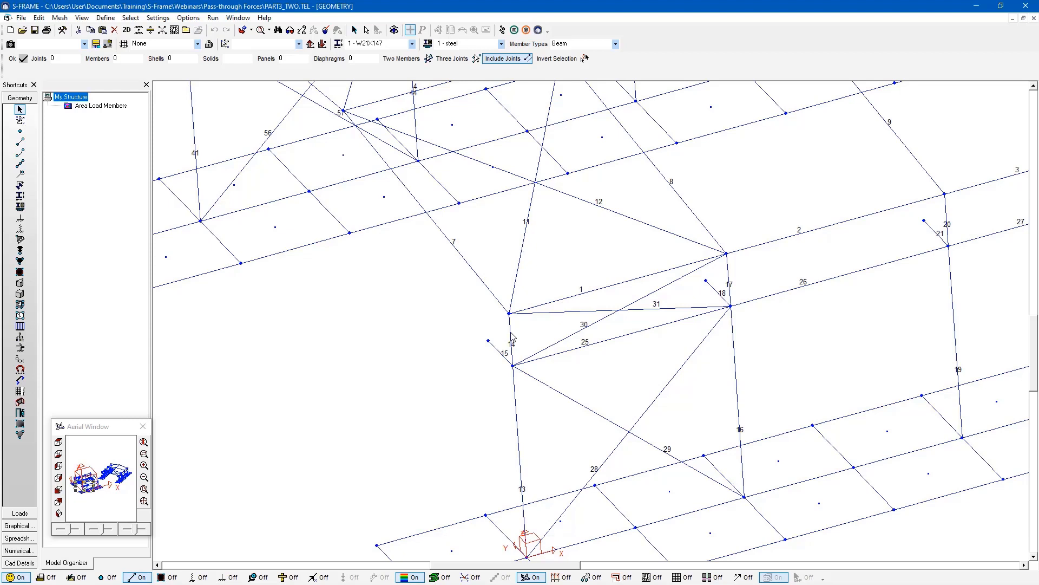
{"action": "left_click", "coordinate": [20, 413]}
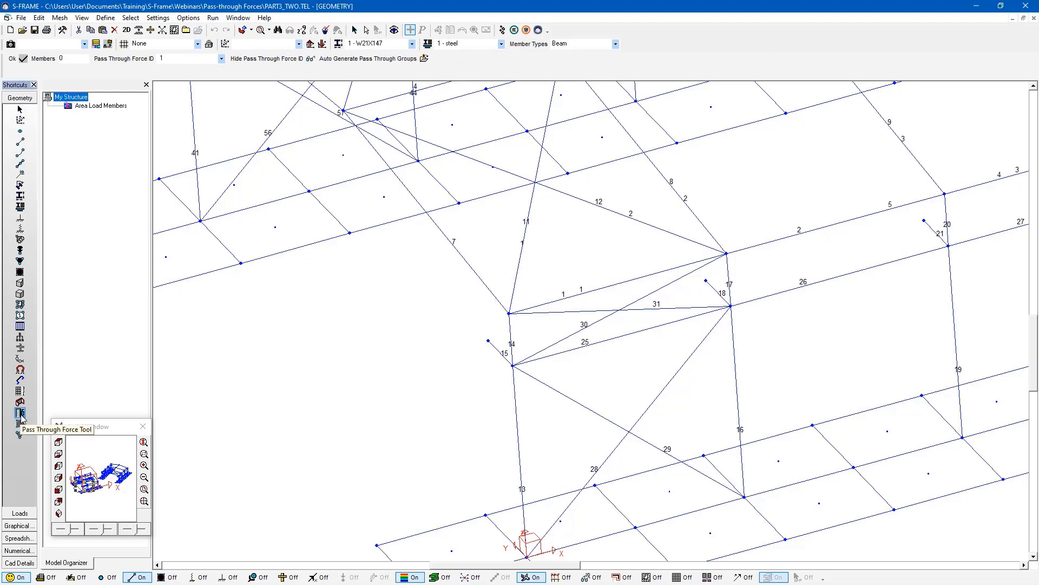
{"action": "left_click", "coordinate": [20, 414]}
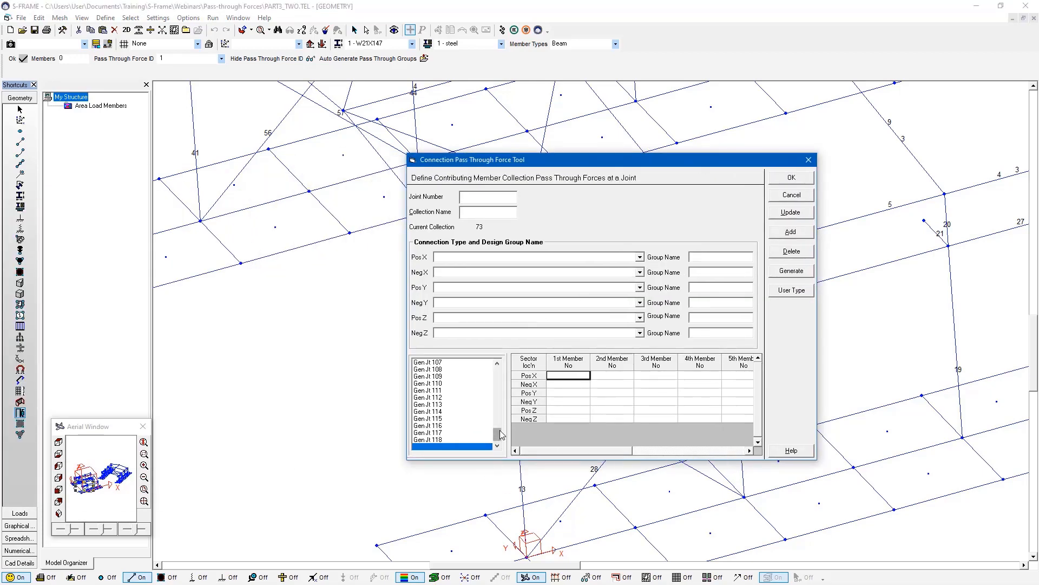
- Load the Gen Jt 1 collection and compare its Pos X members with the member numbers in the model
{"action": "left_click_drag", "start_coordinate": [500, 435], "coordinate": [482, 367]}
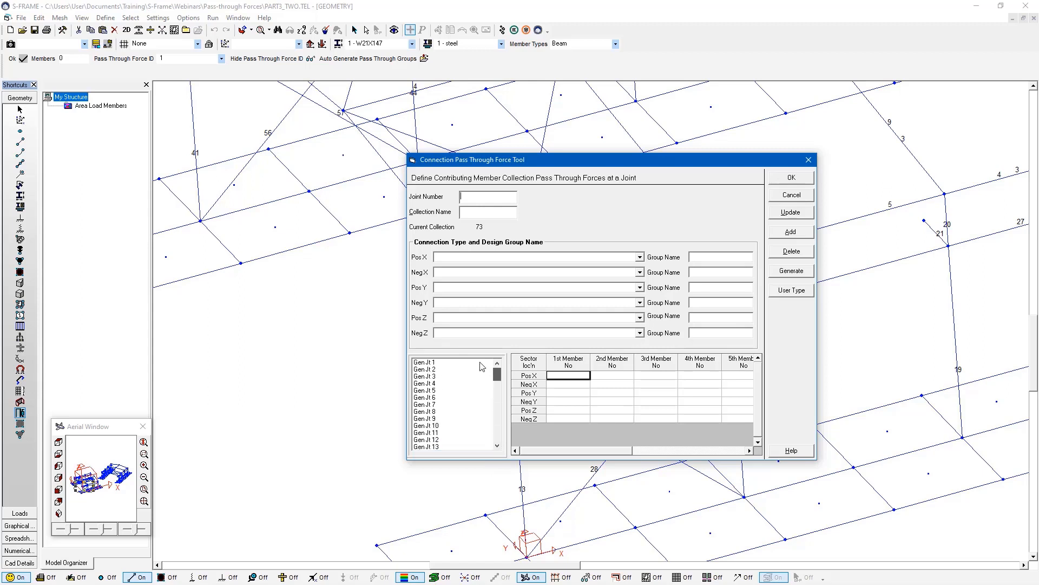
{"action": "left_click", "coordinate": [428, 363]}
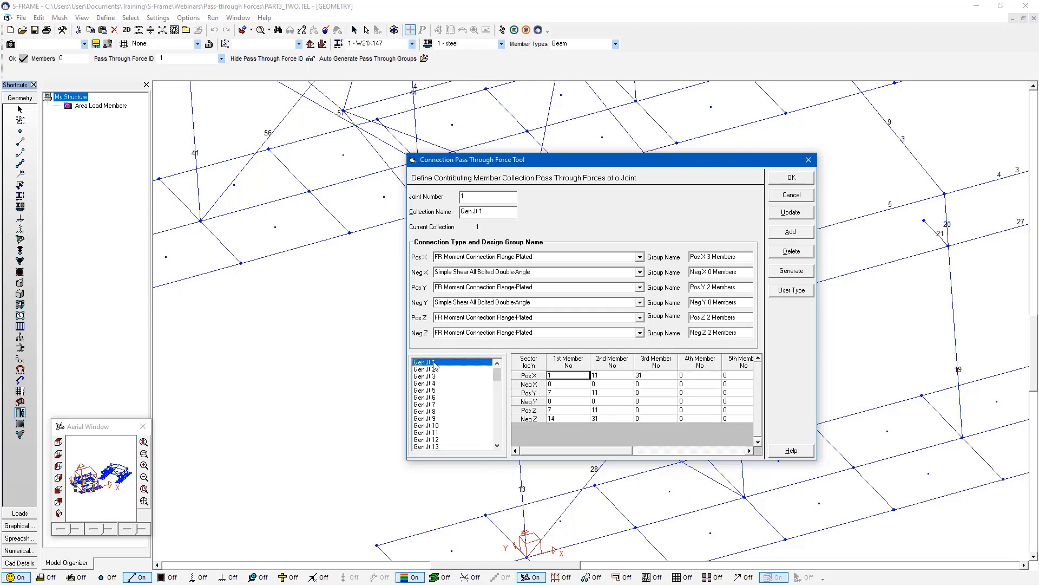
{"action": "left_click", "coordinate": [536, 375]}
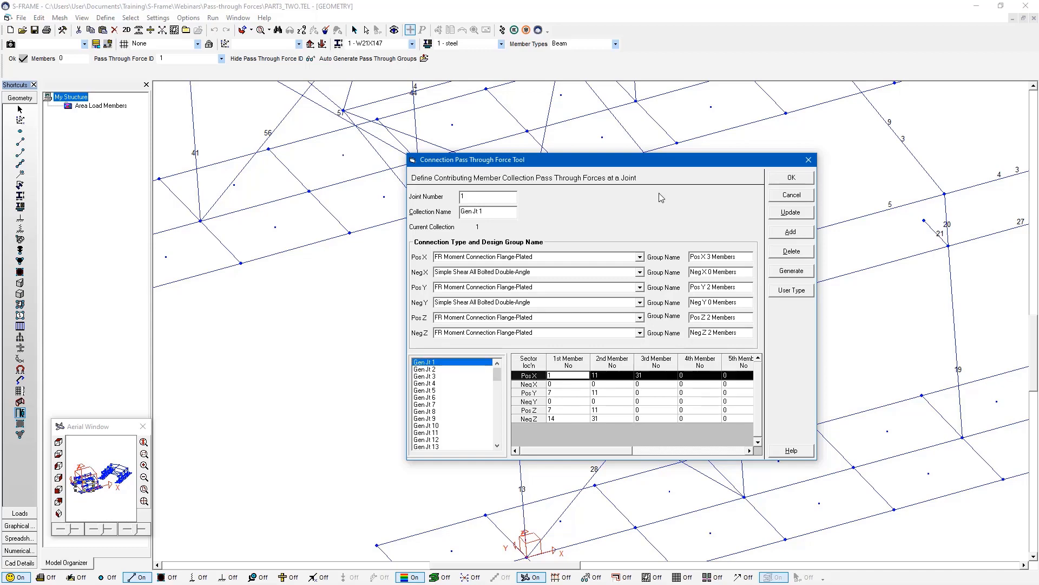
{"action": "left_click_drag", "start_coordinate": [643, 160], "coordinate": [272, 133]}
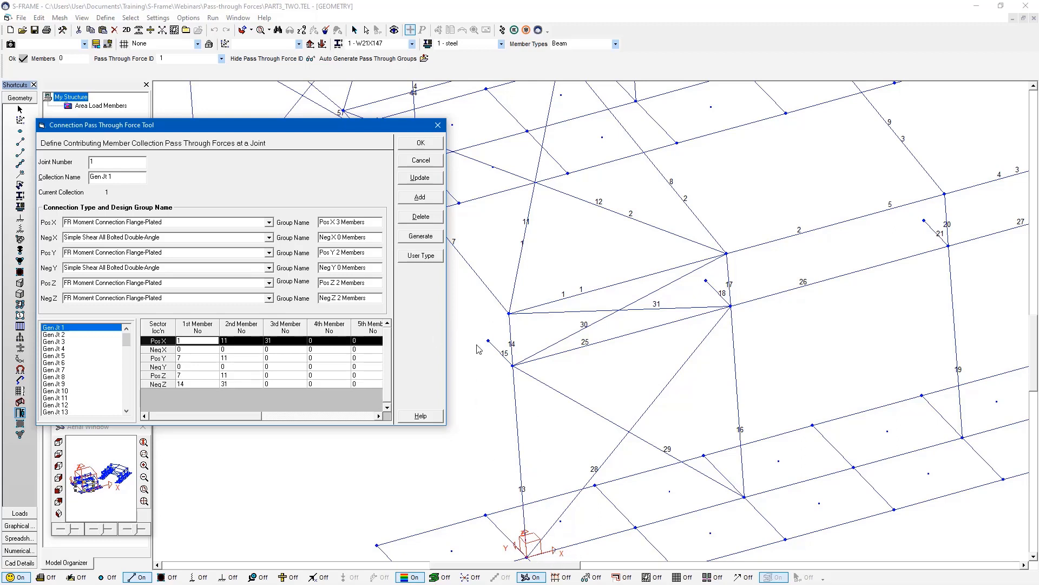
- Clear the Neg X member entries, examine the other sectors' members and the Pos X connection type, and close without applying
{"action": "left_click", "coordinate": [222, 351]}
{"action": "left_click", "coordinate": [204, 352]}
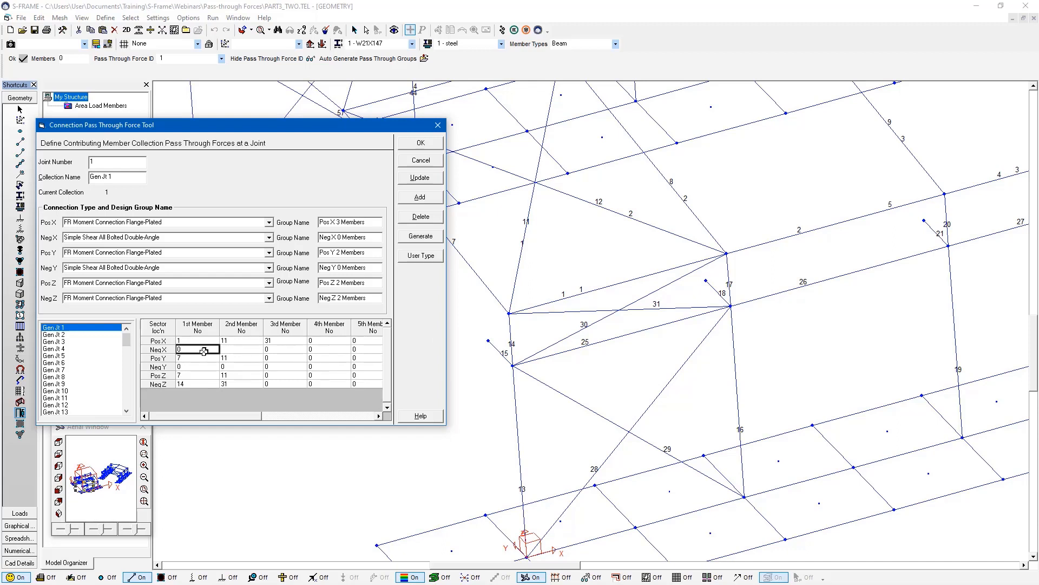
{"action": "key", "text": "BackSpace"}
{"action": "left_click", "coordinate": [192, 357]}
{"action": "left_click", "coordinate": [189, 376]}
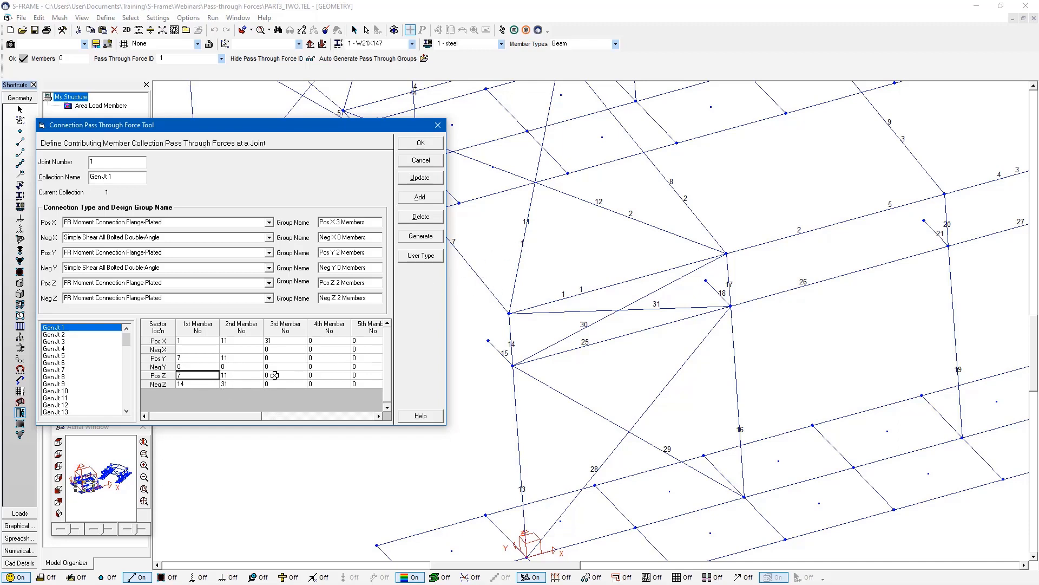
{"action": "left_click", "coordinate": [244, 387]}
{"action": "left_click", "coordinate": [269, 222]}
{"action": "left_click", "coordinate": [270, 223]}
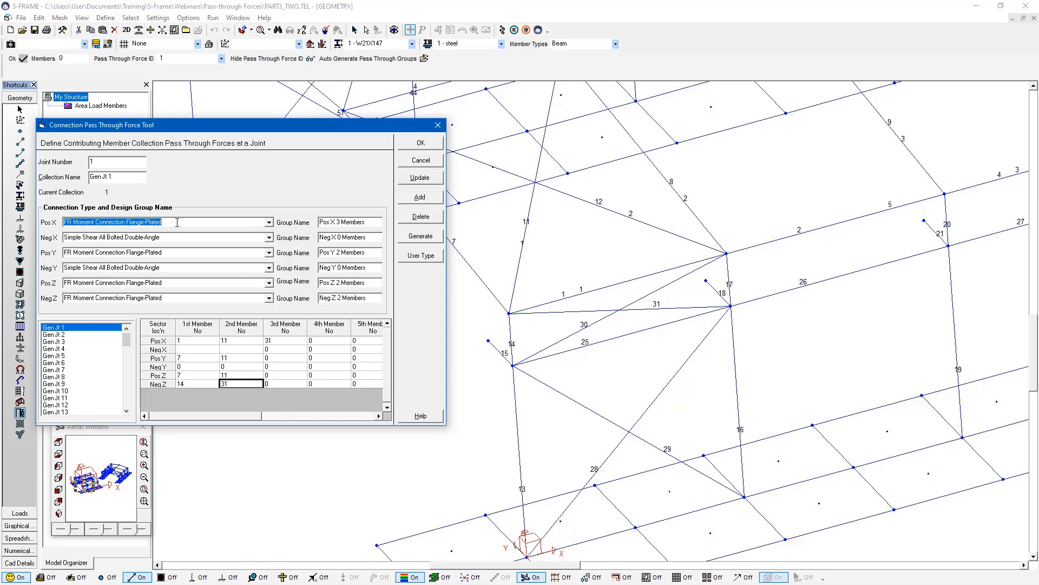
{"action": "left_click", "coordinate": [438, 125]}
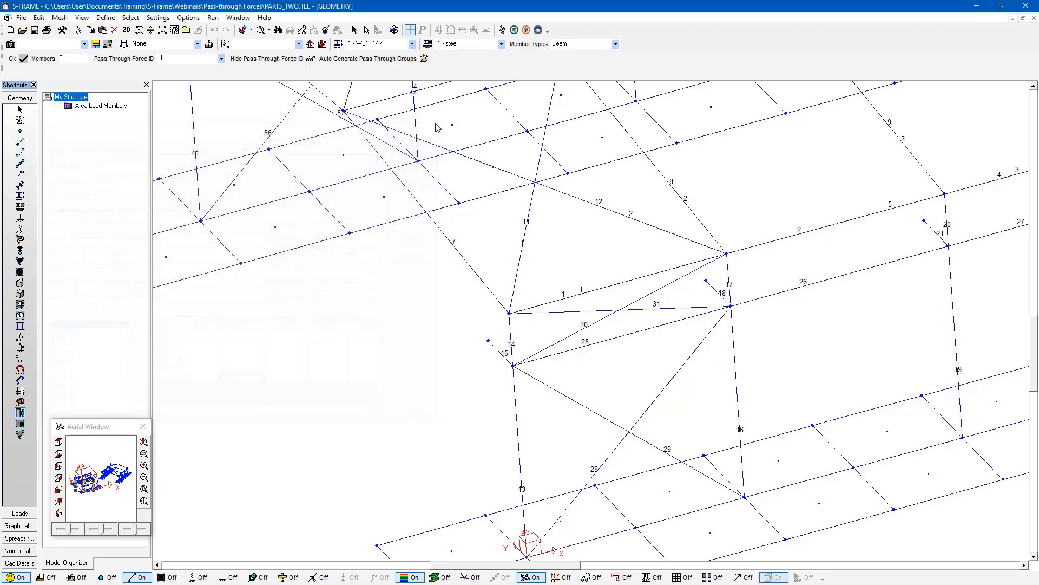
- Run a Linear Static analysis for both load cases and combinations
{"action": "left_click", "coordinate": [503, 30]}
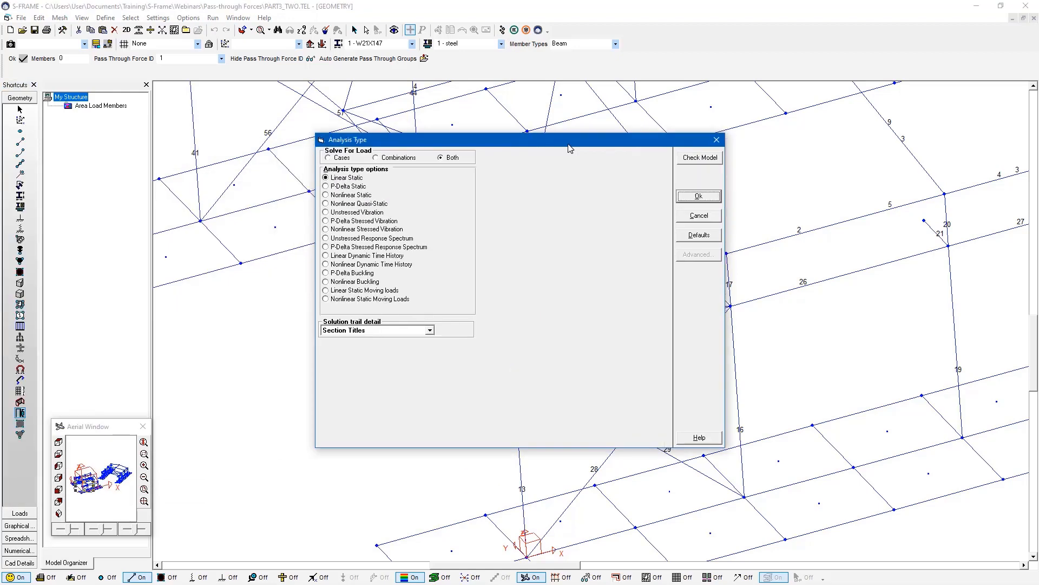
{"action": "key", "text": "Escape"}
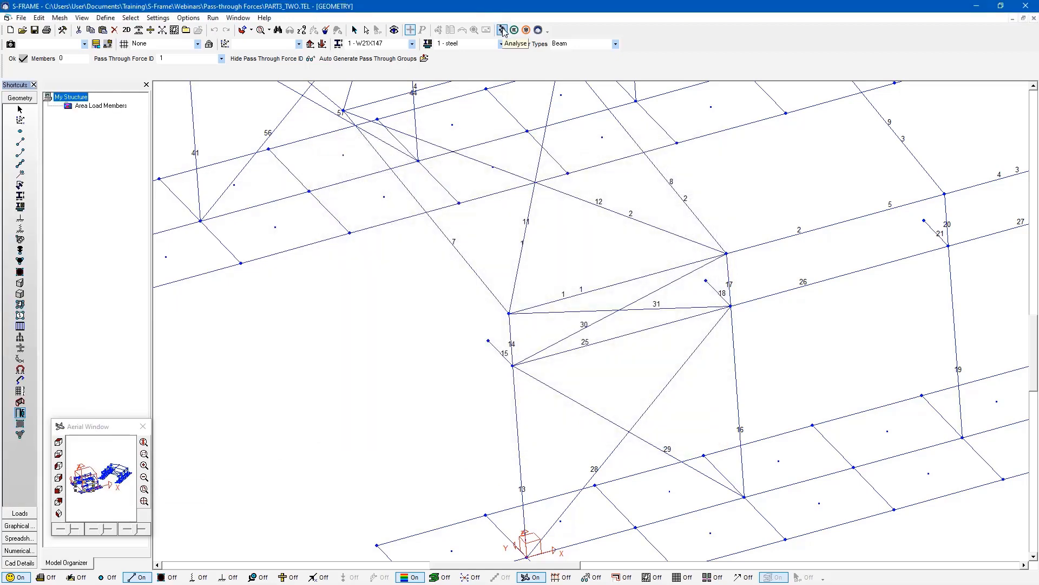
{"action": "left_click", "coordinate": [503, 30]}
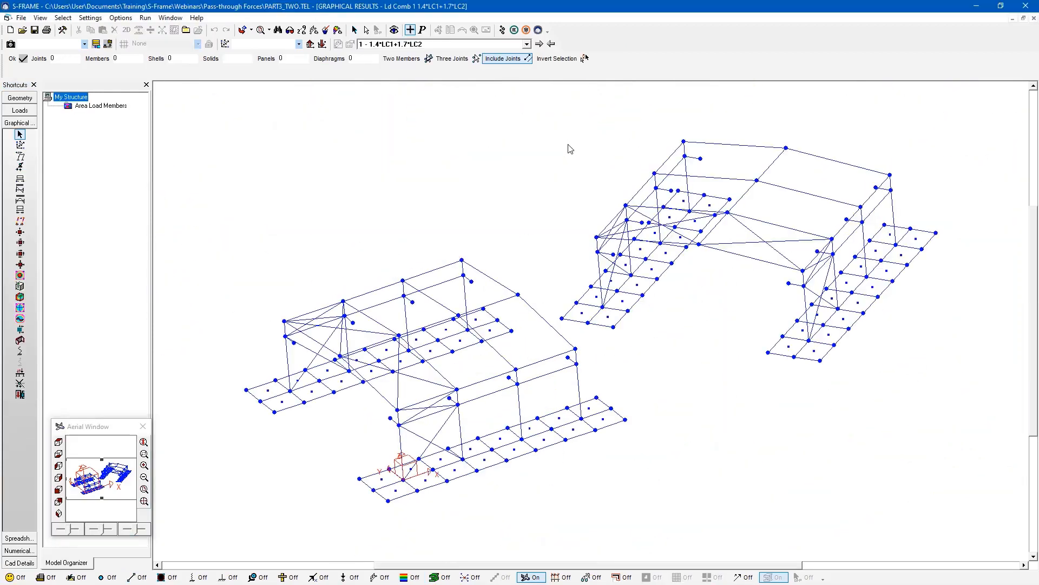
- Display the graphical pass-through force results for load case 1, Self Weight, around the front frame's corner joint
{"action": "left_click", "coordinate": [20, 395]}
{"action": "scroll", "coordinate": [482, 363], "scroll_direction": "up", "scroll_amount": 5}
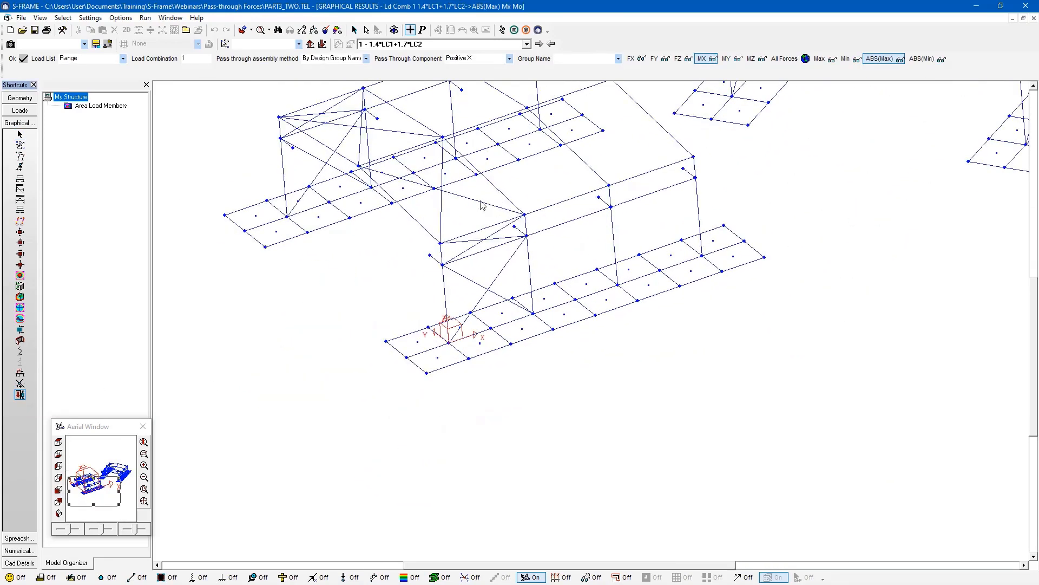
{"action": "scroll", "coordinate": [483, 204], "scroll_direction": "up", "scroll_amount": 2}
{"action": "left_click", "coordinate": [423, 29]}
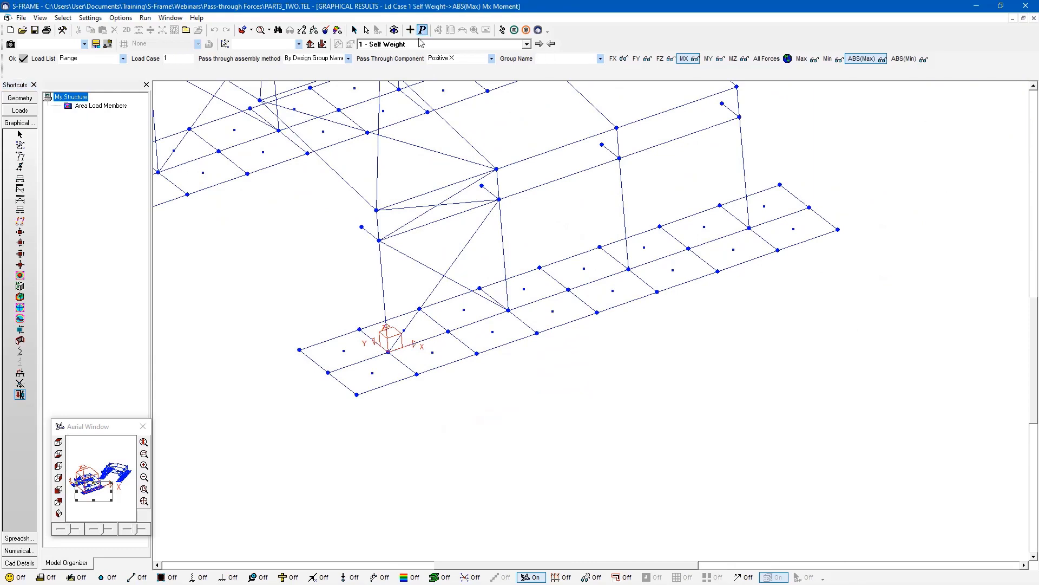
{"action": "scroll", "coordinate": [406, 262], "scroll_direction": "up", "scroll_amount": 4}
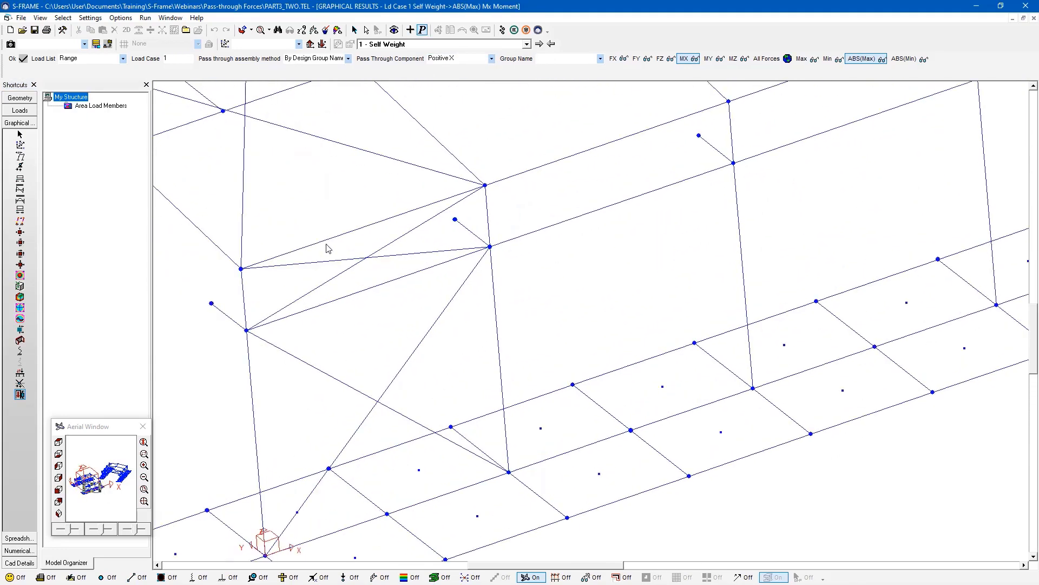
{"action": "middle_click_drag", "start_coordinate": [329, 249], "coordinate": [512, 297]}
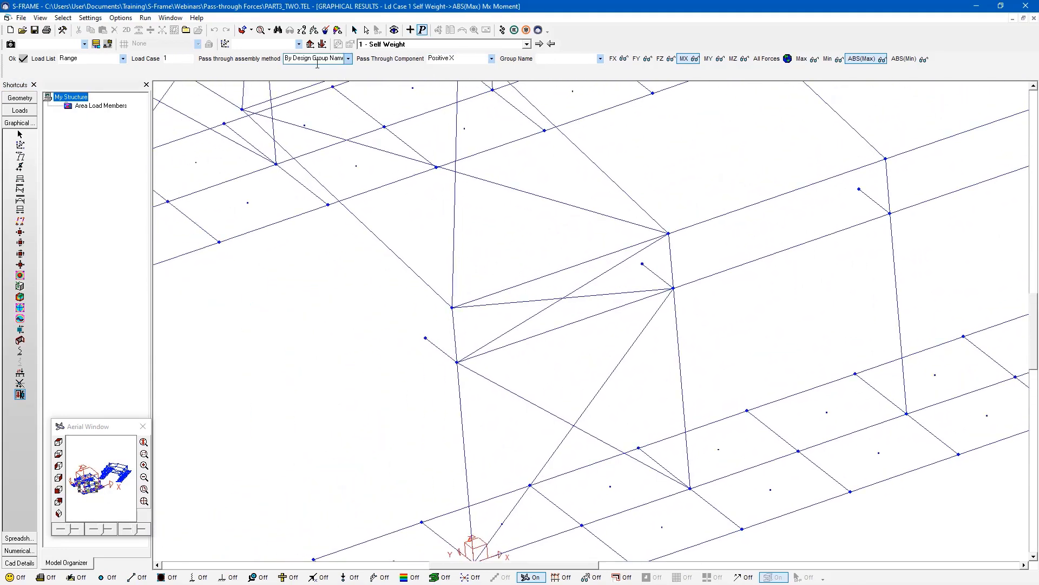
- Keep the assembly method at By Design Group Name and choose group 1 - Pos X 3 Members
{"action": "left_click", "coordinate": [348, 58]}
{"action": "left_click", "coordinate": [349, 61]}
{"action": "left_click", "coordinate": [601, 59]}
{"action": "left_click", "coordinate": [601, 58]}
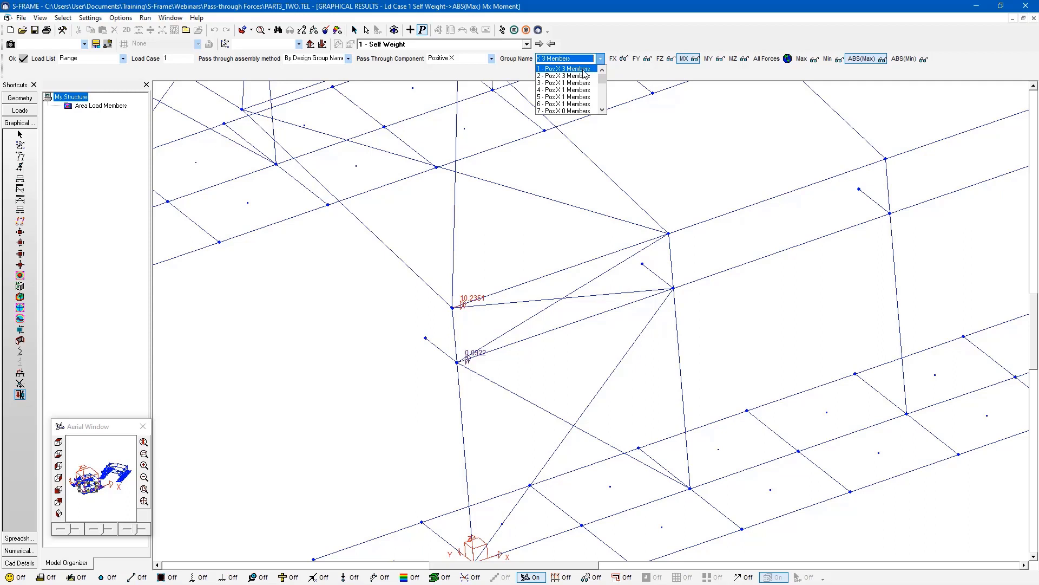
{"action": "left_click", "coordinate": [583, 70]}
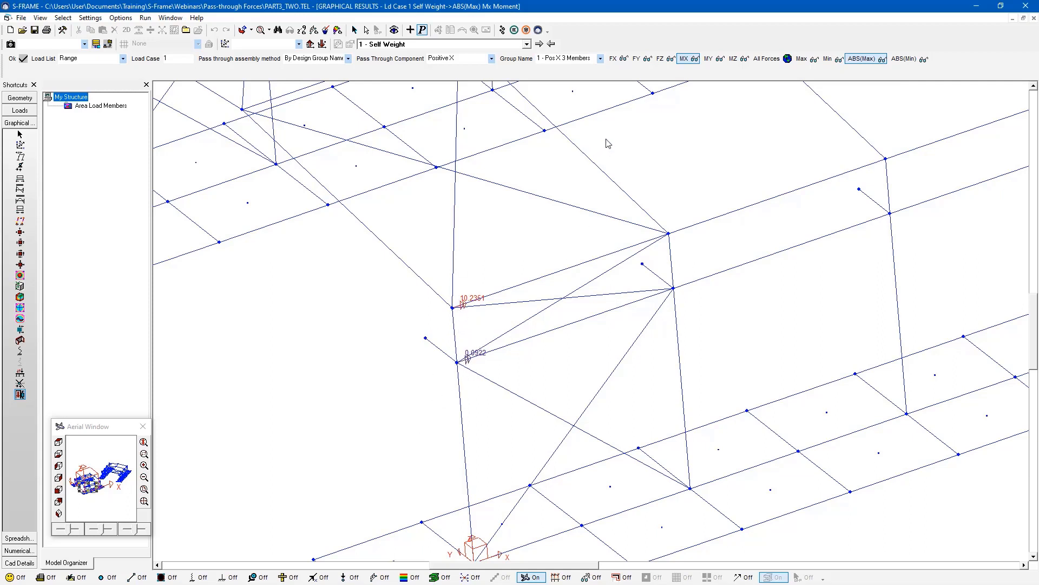
- View the FX, FY, FZ and MX pass-through results in turn for the Pos X 3 Members group
{"action": "left_click", "coordinate": [627, 61]}
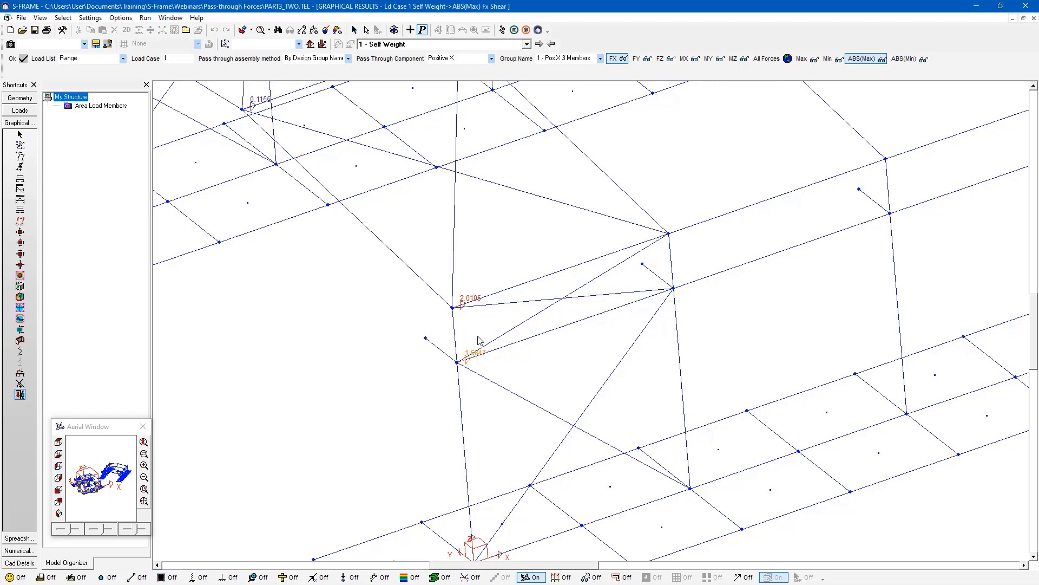
{"action": "left_click", "coordinate": [645, 59]}
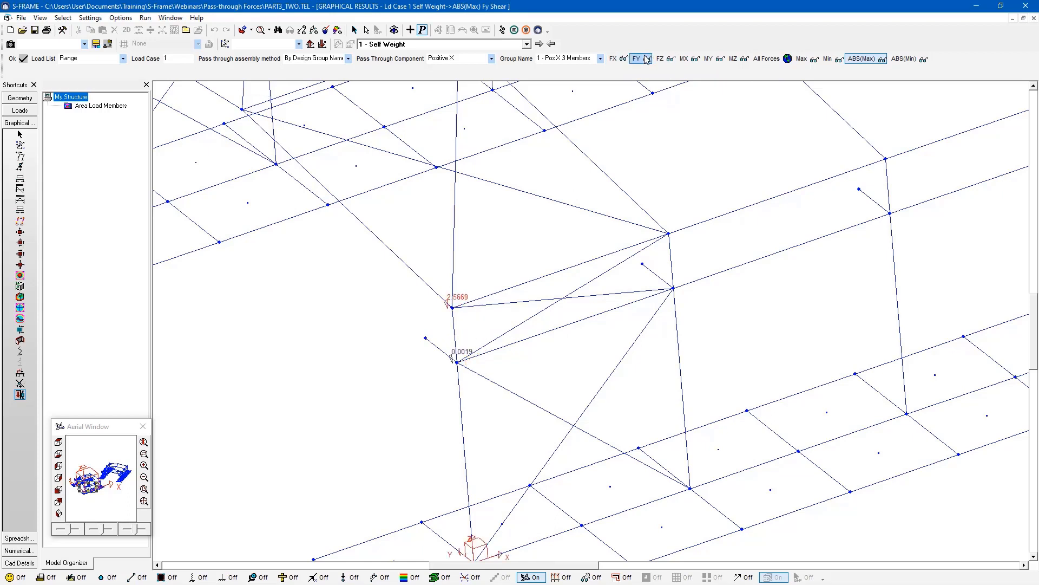
{"action": "left_click", "coordinate": [661, 60]}
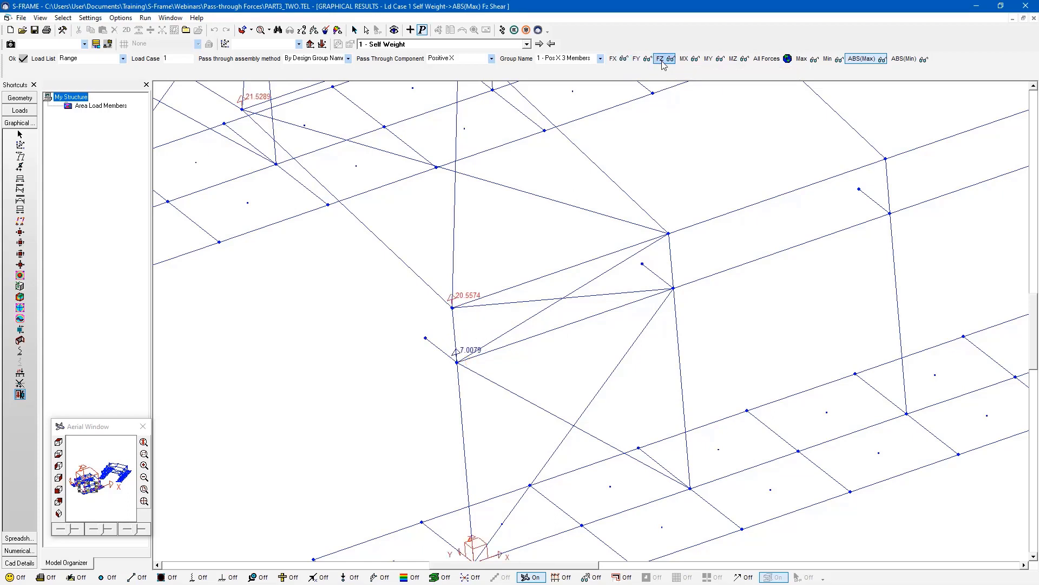
{"action": "left_click", "coordinate": [685, 59]}
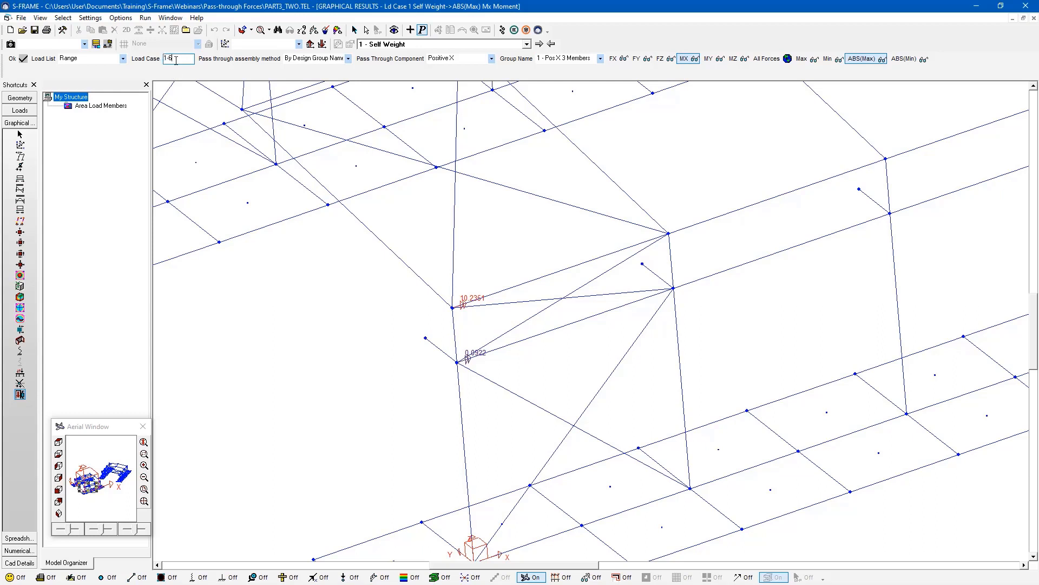
- Apply load case range 1-6 and view the absolute maximum FX, FY and FZ pass-through forces for the Pos X 3 Members group
{"action": "left_click", "coordinate": [23, 60]}
{"action": "left_click", "coordinate": [619, 61]}
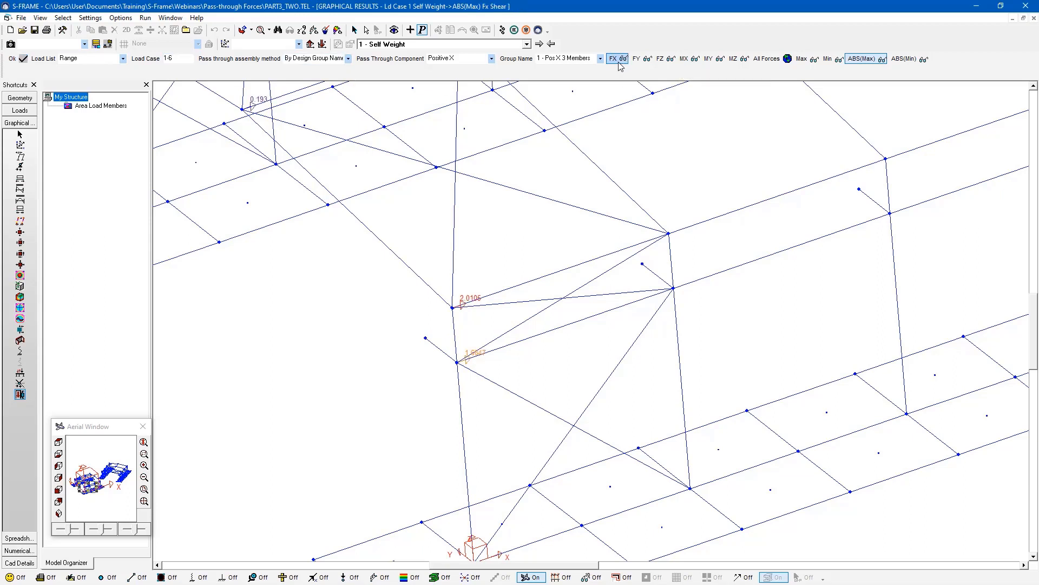
{"action": "left_click", "coordinate": [638, 60]}
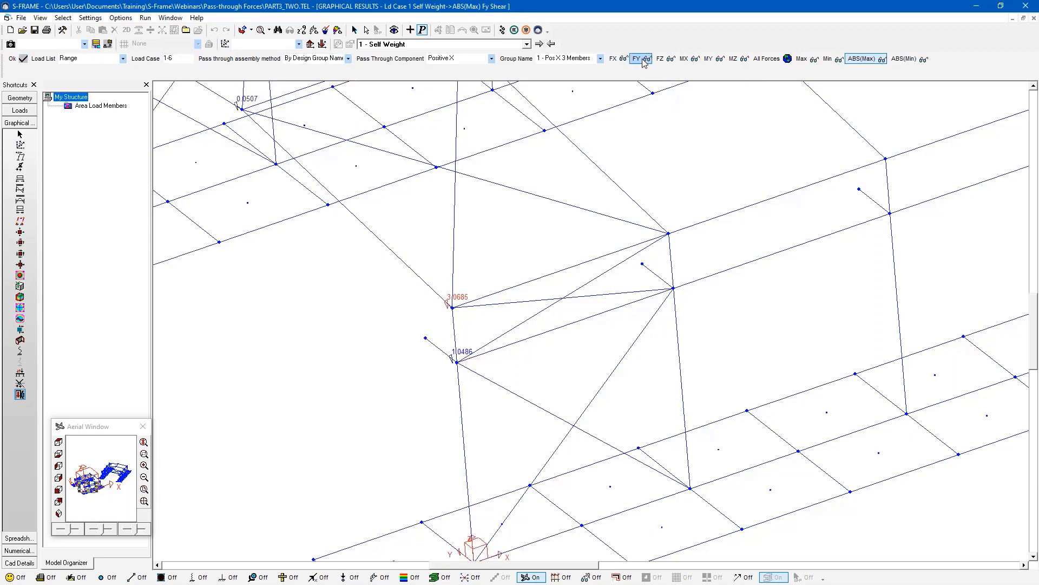
{"action": "left_click", "coordinate": [671, 62]}
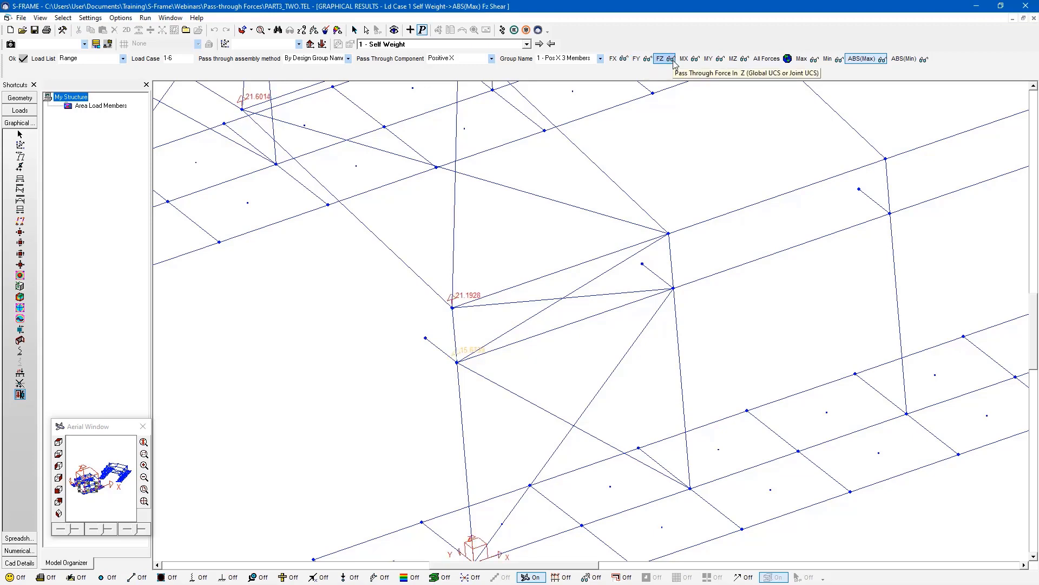
- View the absolute maximum FX and FY pass-through forces at the second frame's corner joints for the same group
{"action": "scroll", "coordinate": [541, 341], "scroll_direction": "up", "scroll_amount": 1}
{"action": "scroll", "coordinate": [541, 341], "scroll_direction": "down", "scroll_amount": 4}
{"action": "middle_click_drag", "start_coordinate": [620, 299], "coordinate": [450, 374]}
{"action": "scroll", "coordinate": [450, 373], "scroll_direction": "down", "scroll_amount": 1}
{"action": "middle_click_drag", "start_coordinate": [895, 197], "coordinate": [466, 384]}
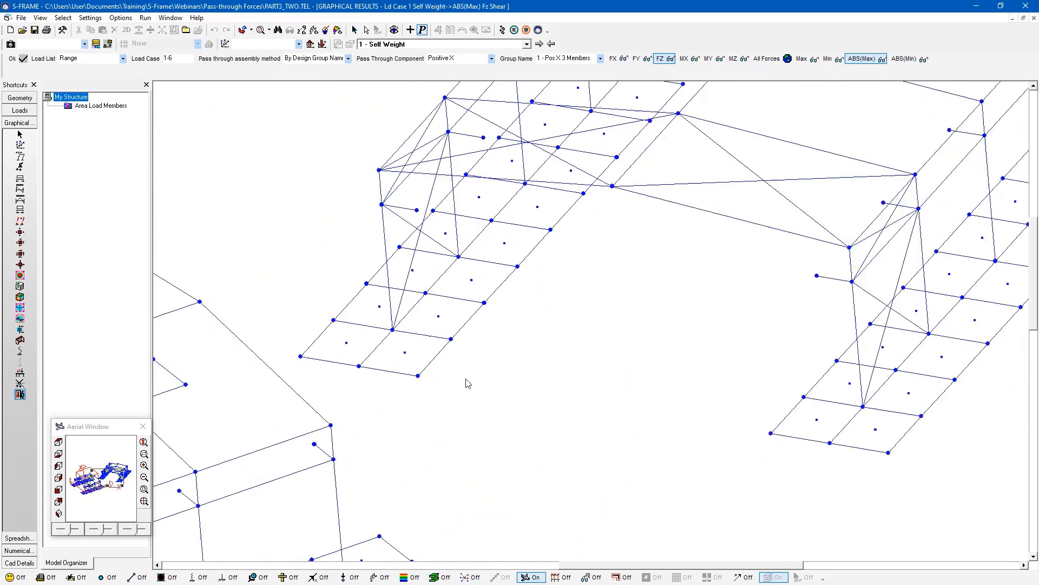
{"action": "left_click", "coordinate": [637, 60]}
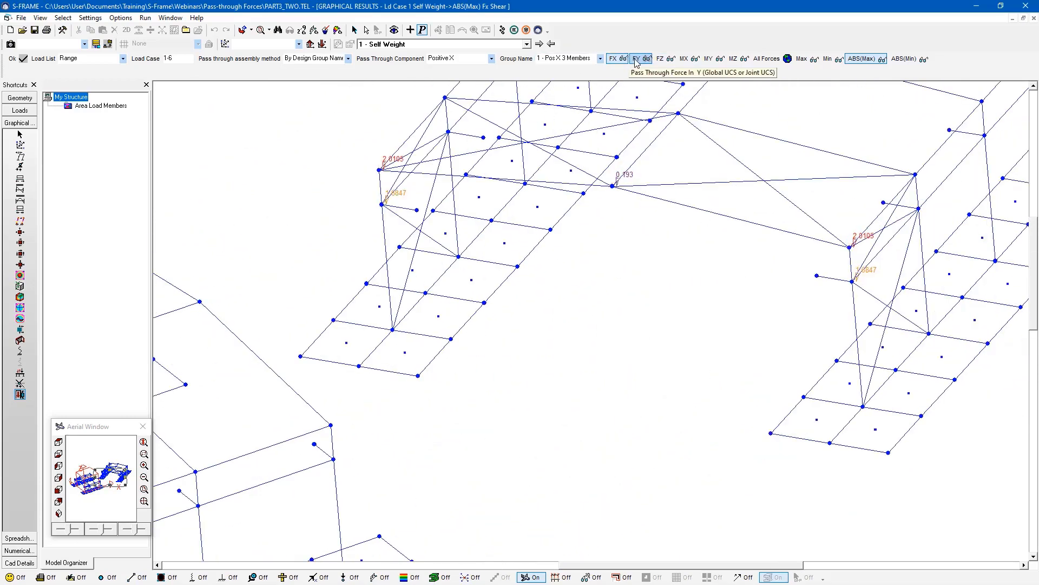
{"action": "left_click", "coordinate": [637, 59]}
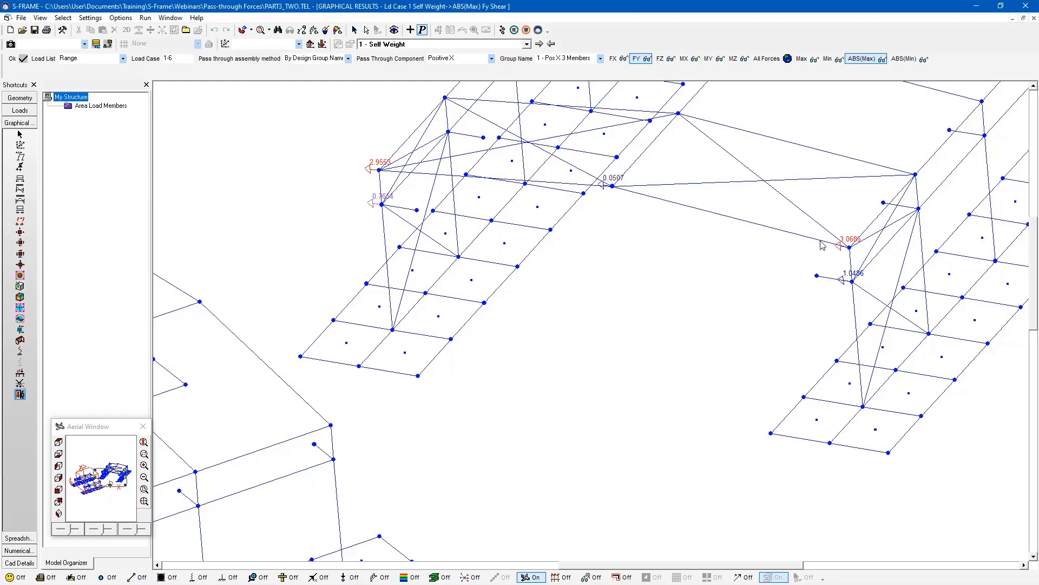
- List the numerical pass-through forces by design group instead of pass ID, and check joint 1's group names and connection type
{"action": "left_click", "coordinate": [24, 551]}
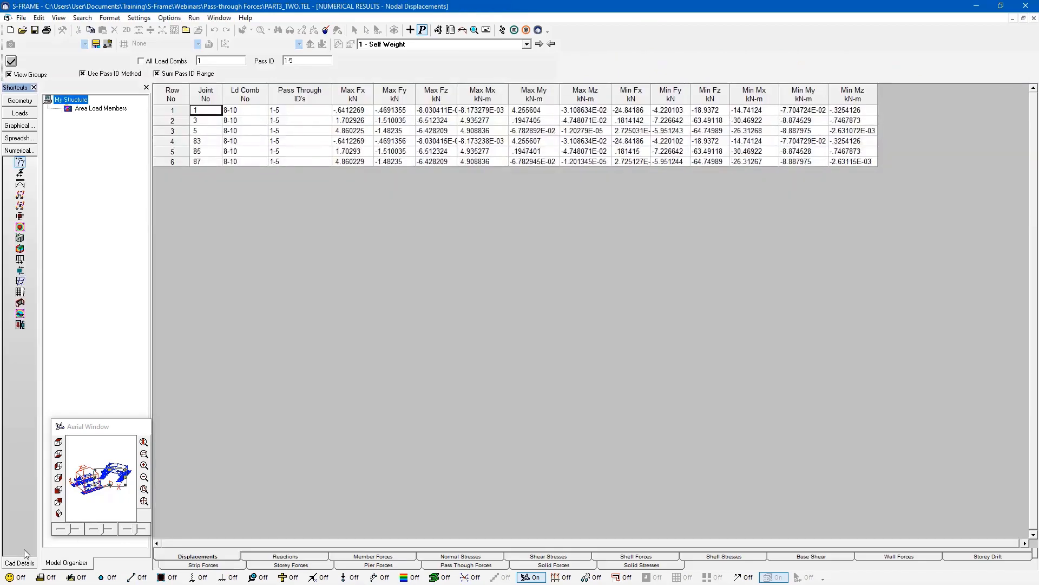
{"action": "left_click", "coordinate": [20, 324]}
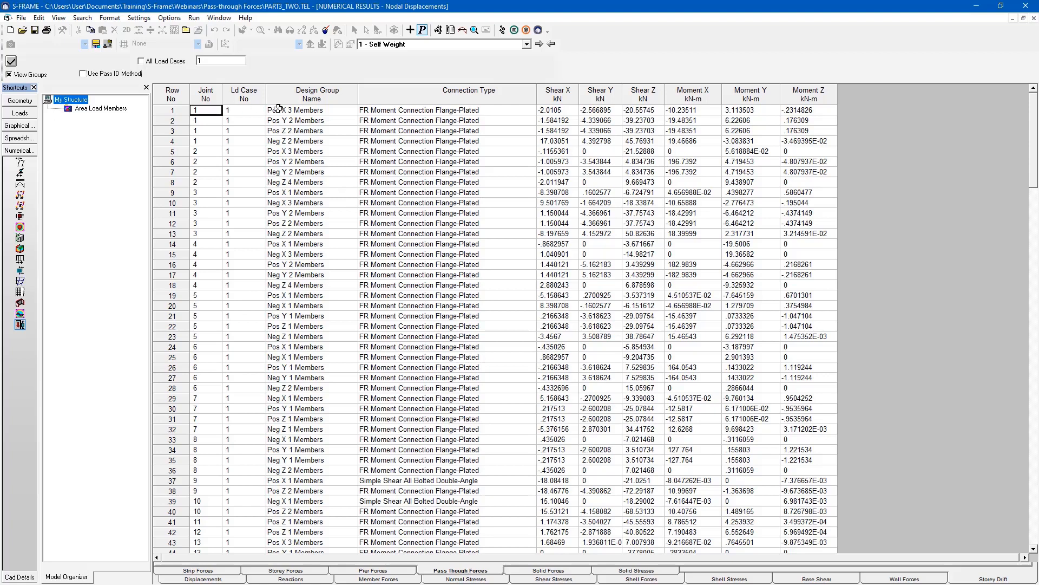
{"action": "left_click", "coordinate": [311, 112]}
{"action": "left_click", "coordinate": [318, 119]}
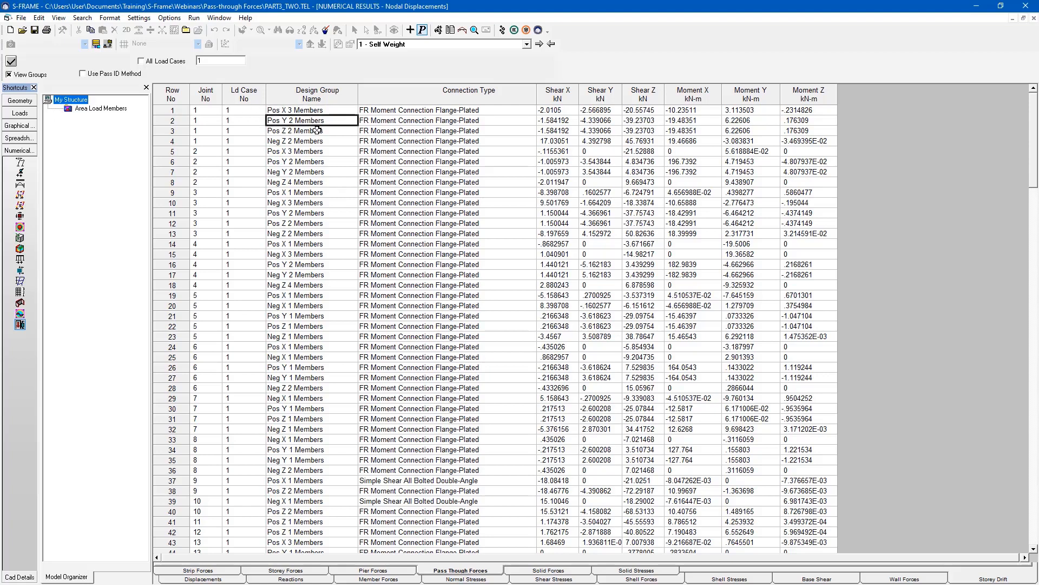
{"action": "left_click", "coordinate": [317, 130]}
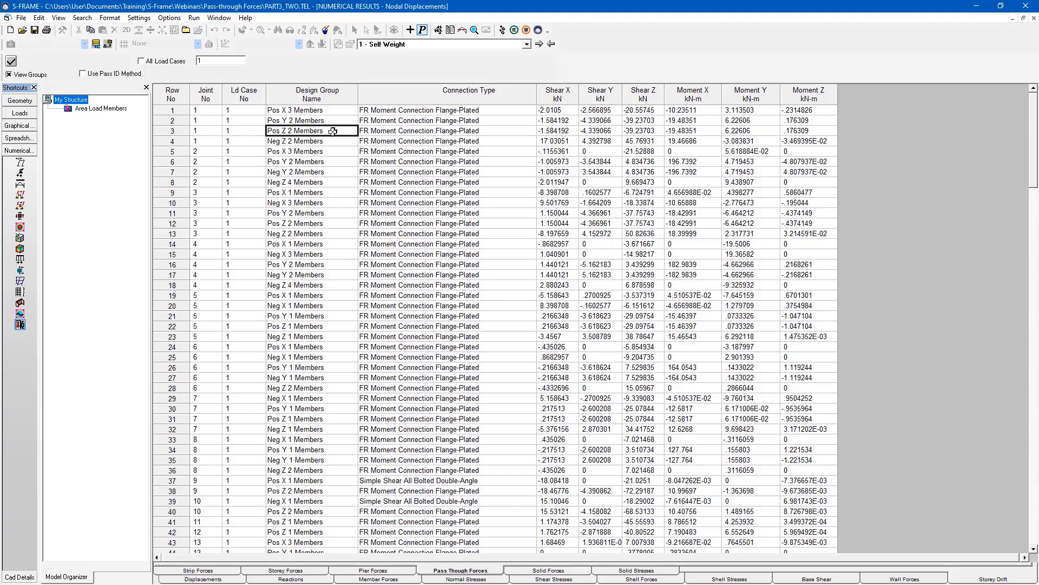
{"action": "left_click", "coordinate": [428, 111]}
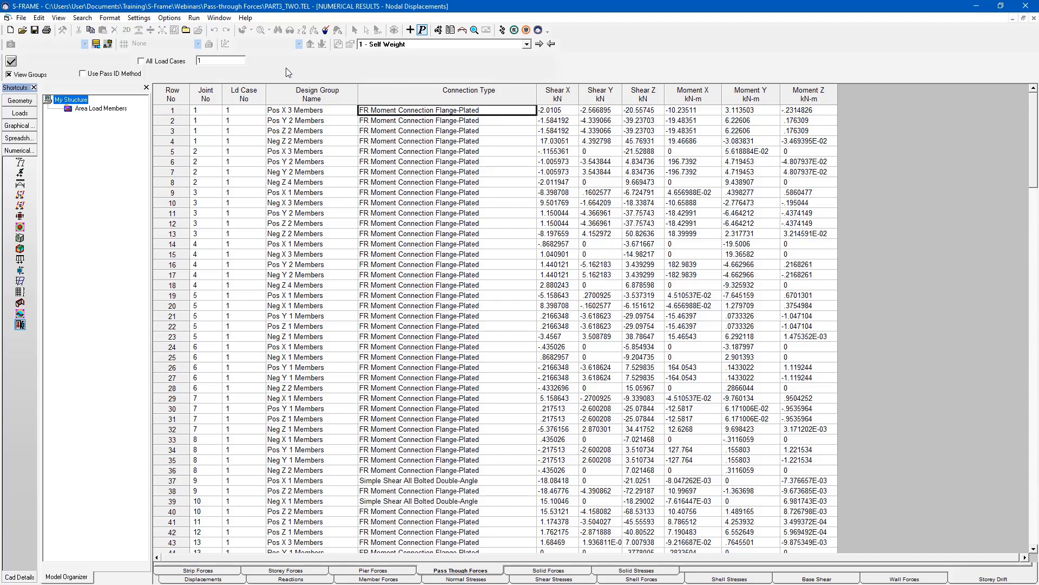
{"action": "left_click", "coordinate": [245, 61]}
{"action": "left_click", "coordinate": [144, 61]}
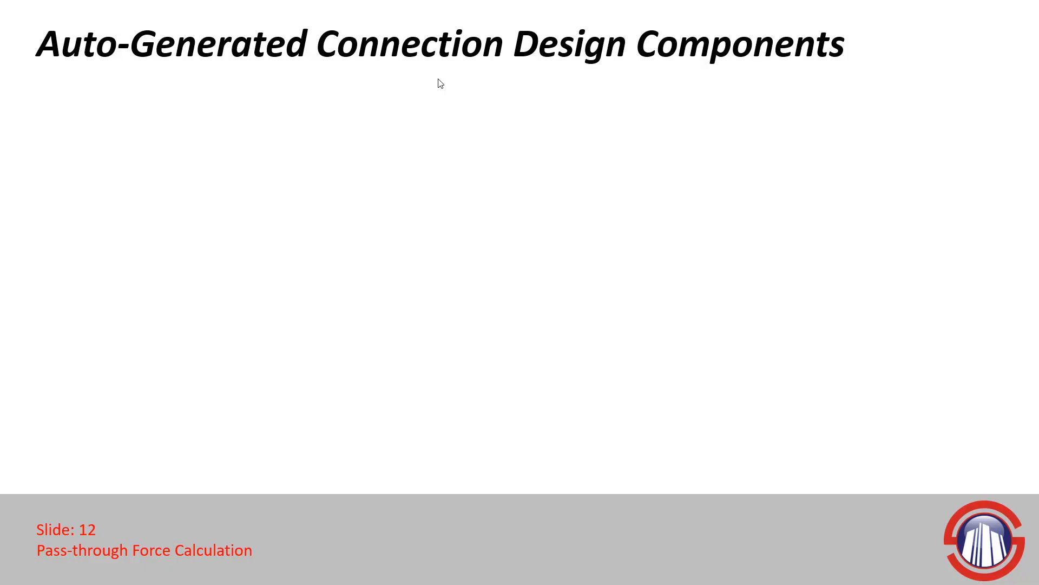
{"action": "left_click", "coordinate": [438, 79]}
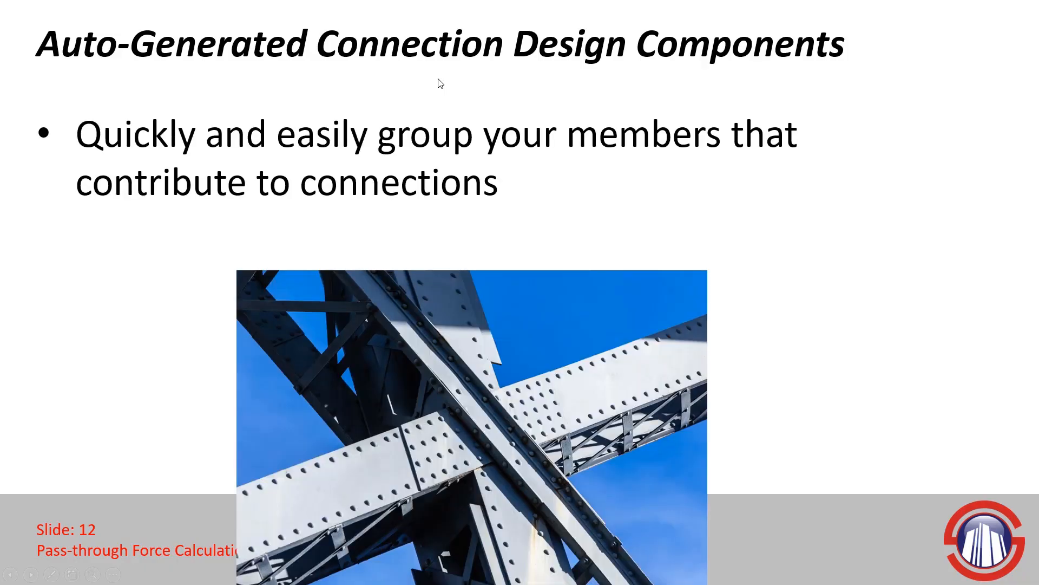
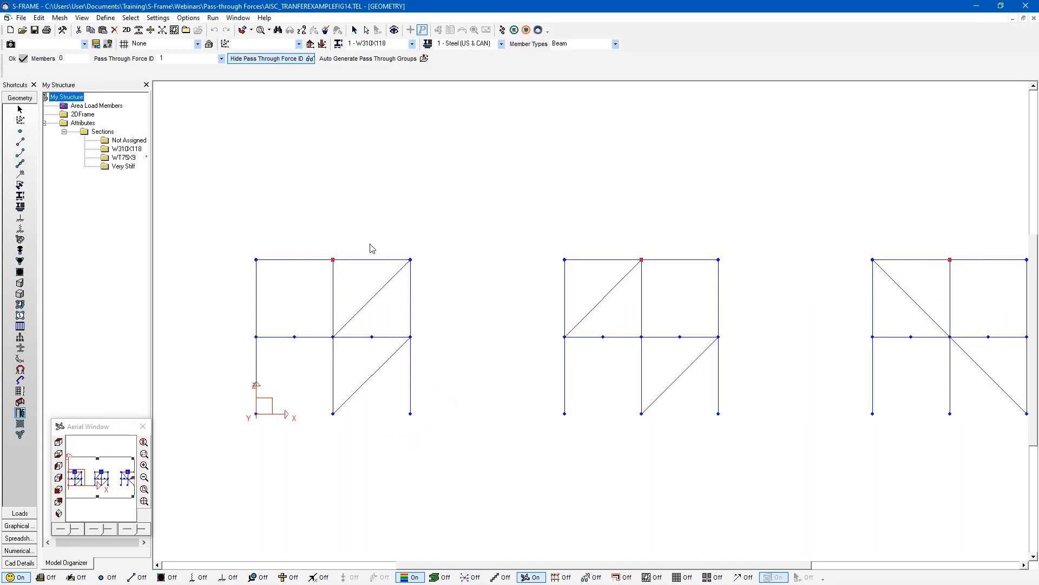
- Show the section numbers of the three example frames, followed by their members' pass-through force IDs
{"action": "left_click", "coordinate": [20, 196]}
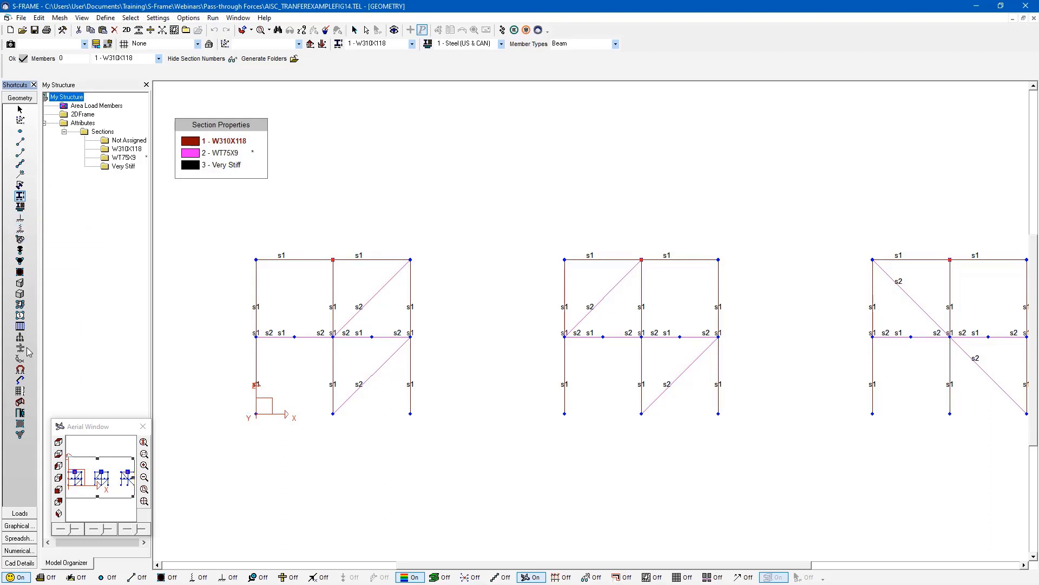
{"action": "left_click", "coordinate": [22, 413]}
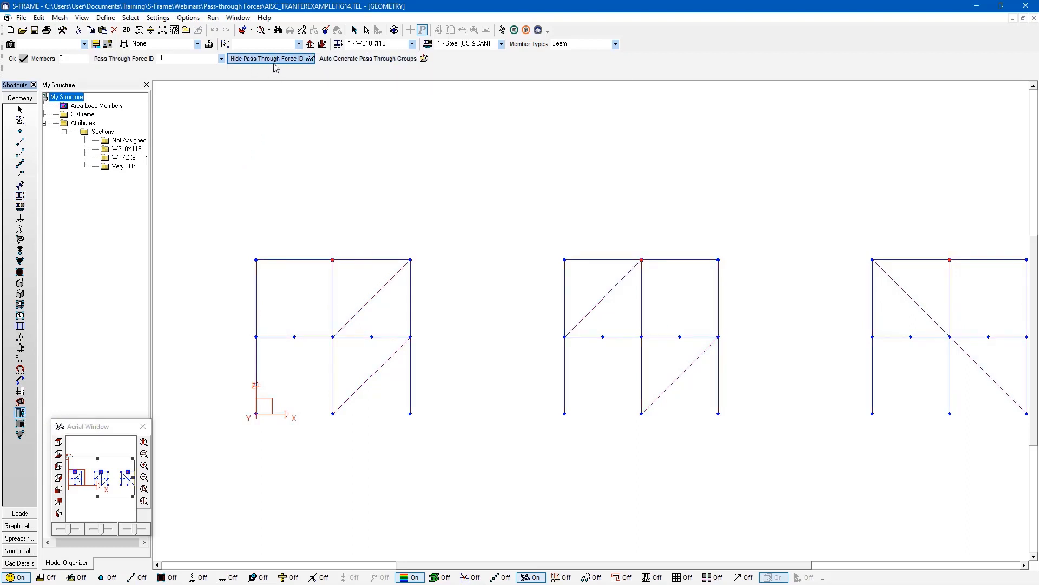
{"action": "left_click", "coordinate": [296, 59]}
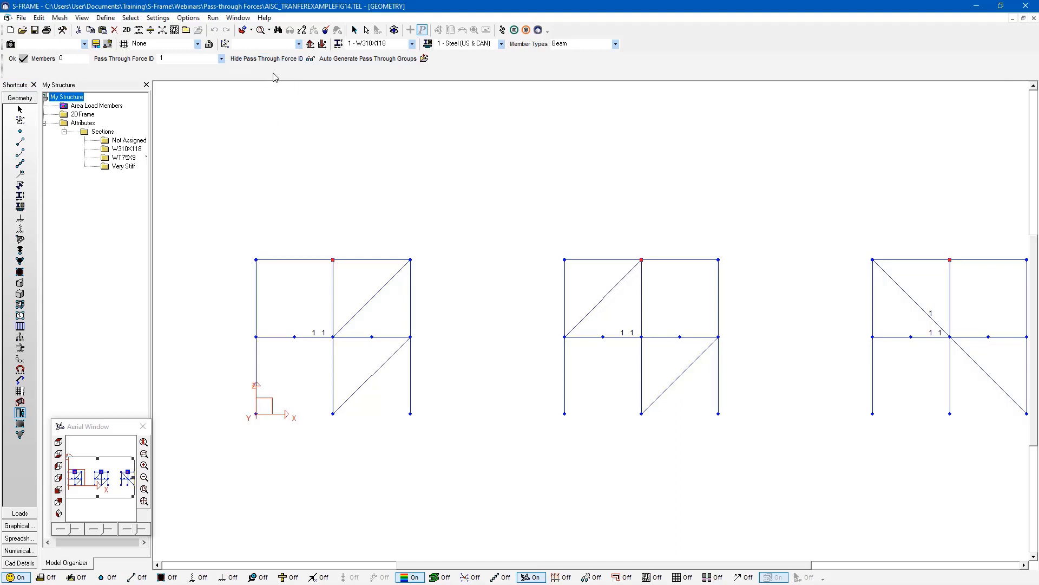
- Examine the members assigned pass ID 1 around the first frame's central joint in an isometric view
{"action": "left_click", "coordinate": [59, 513]}
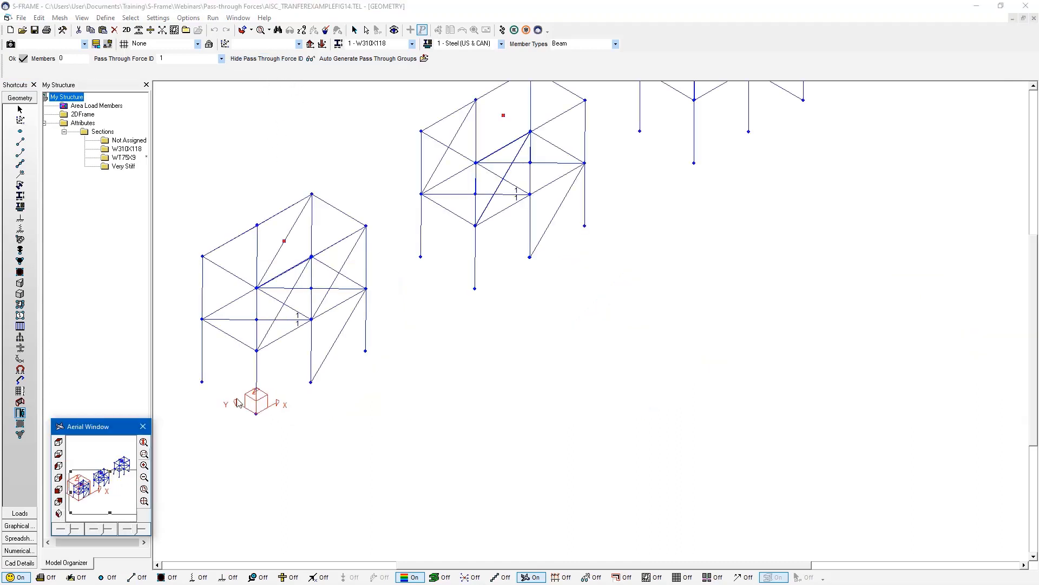
{"action": "scroll", "coordinate": [257, 342], "scroll_direction": "up", "scroll_amount": 3}
{"action": "middle_click_drag", "start_coordinate": [257, 342], "coordinate": [431, 310]}
{"action": "scroll", "coordinate": [397, 306], "scroll_direction": "up", "scroll_amount": 2}
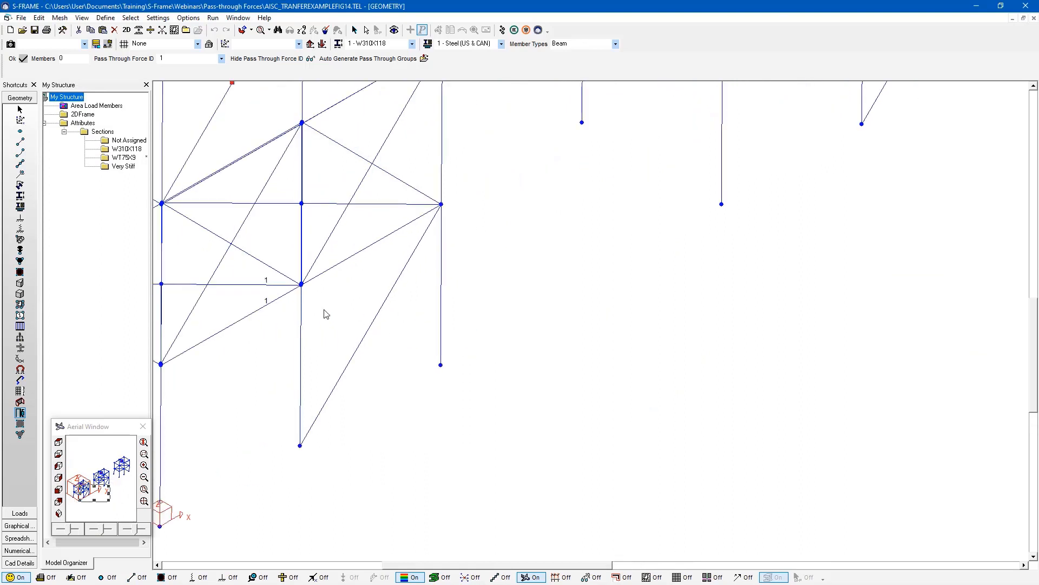
{"action": "middle_click_drag", "start_coordinate": [325, 310], "coordinate": [408, 303]}
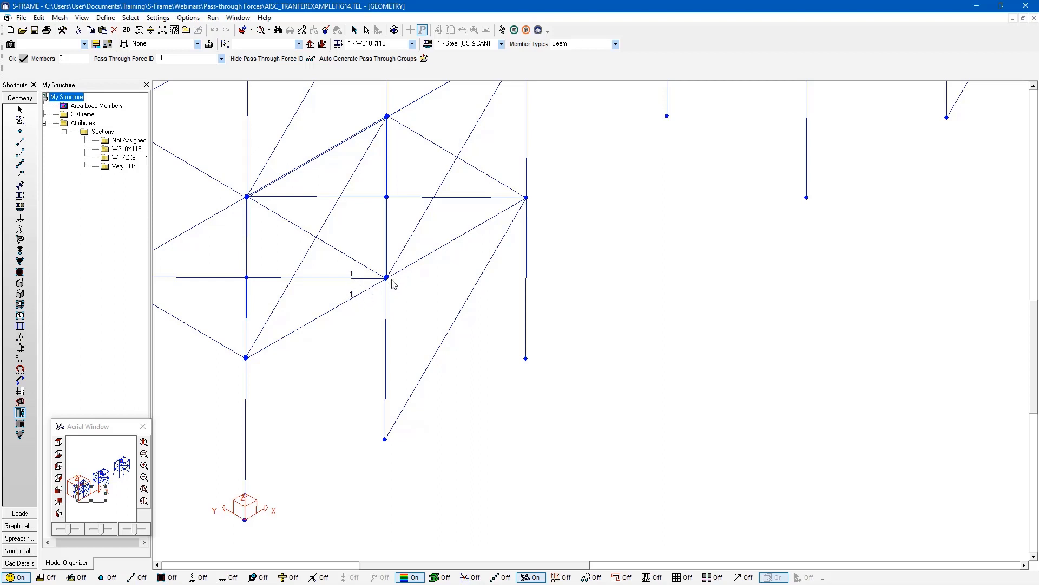
- Examine the members assigned pass ID 1 around the central joints of the second and third frames in 3D
{"action": "middle_click_drag", "start_coordinate": [574, 275], "coordinate": [326, 486]}
{"action": "middle_click_drag", "start_coordinate": [692, 227], "coordinate": [549, 341]}
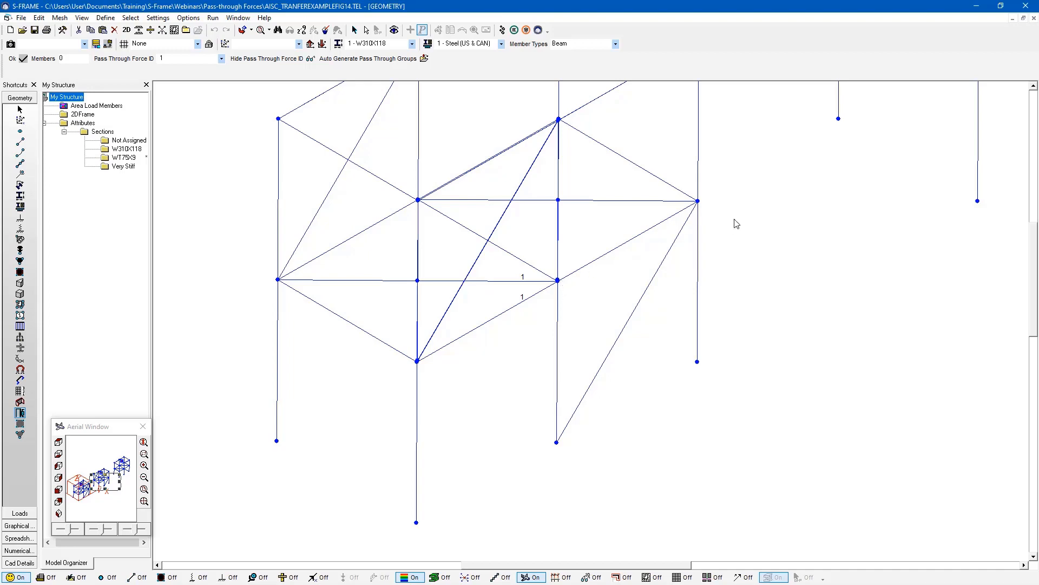
{"action": "middle_click_drag", "start_coordinate": [736, 223], "coordinate": [436, 424]}
{"action": "middle_click_drag", "start_coordinate": [698, 281], "coordinate": [531, 366]}
{"action": "middle_click_drag", "start_coordinate": [756, 202], "coordinate": [622, 297]}
{"action": "middle_click_drag", "start_coordinate": [616, 352], "coordinate": [371, 338]}
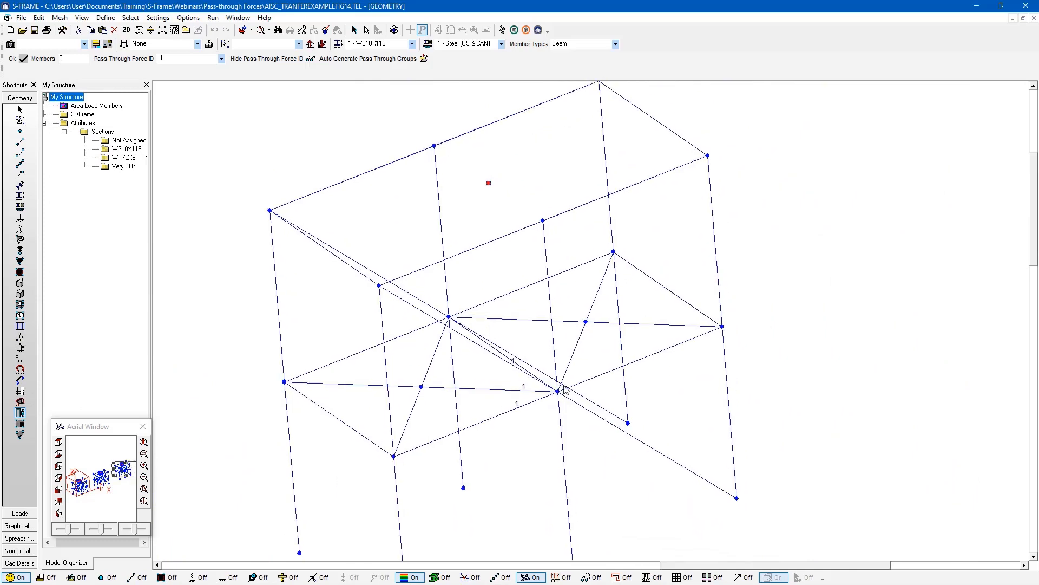
{"action": "middle_click_drag", "start_coordinate": [563, 385], "coordinate": [491, 422], "text": "shift"}
{"action": "middle_click_drag", "start_coordinate": [557, 473], "coordinate": [347, 100]}
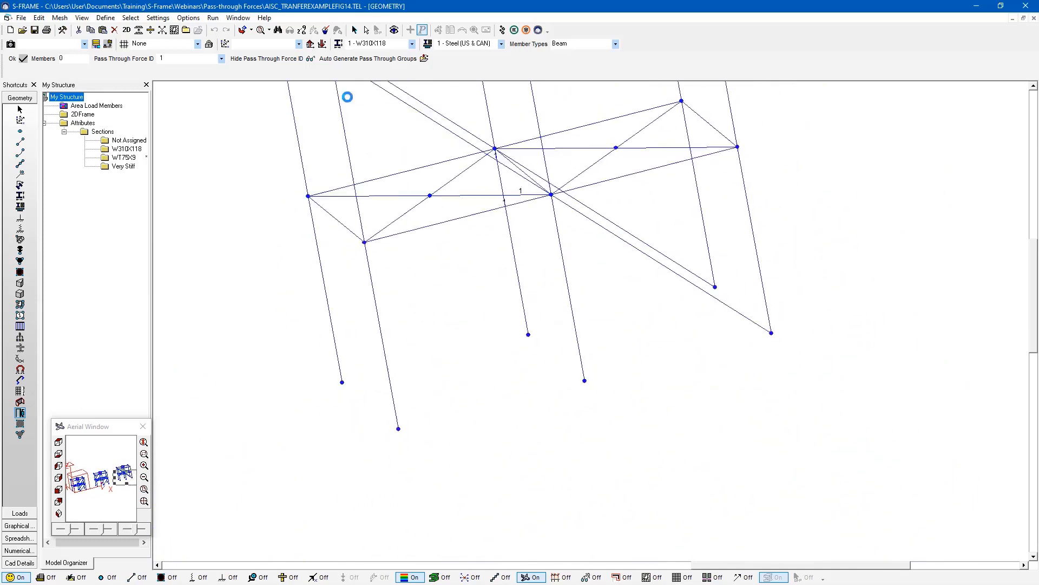
{"action": "middle_click_drag", "start_coordinate": [552, 302], "coordinate": [541, 395]}
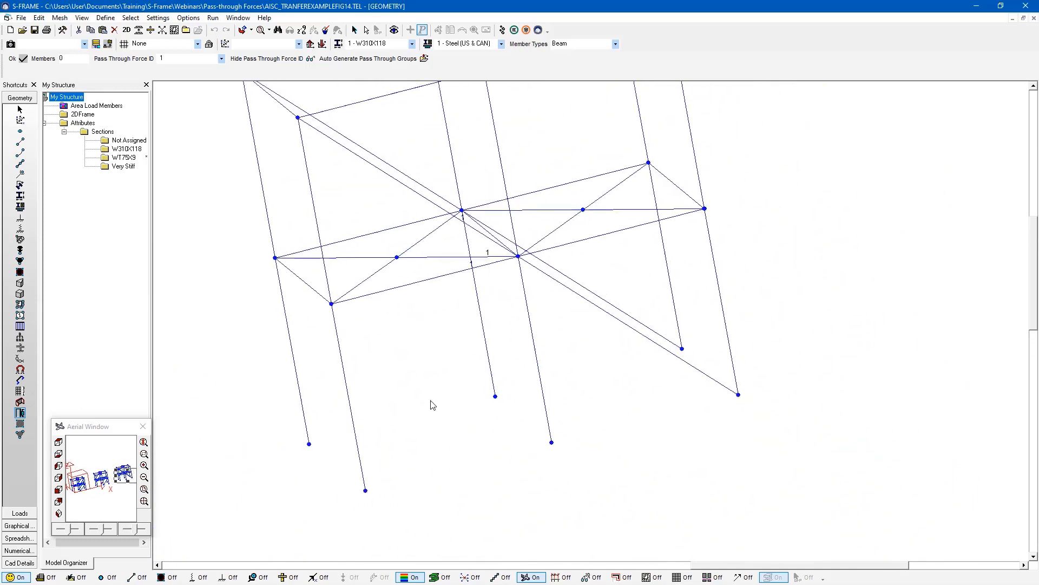
- Compare the pass-through force IDs of all three frames side by side in the front elevation
{"action": "left_click", "coordinate": [59, 489]}
{"action": "middle_click_drag", "start_coordinate": [600, 497], "coordinate": [495, 261]}
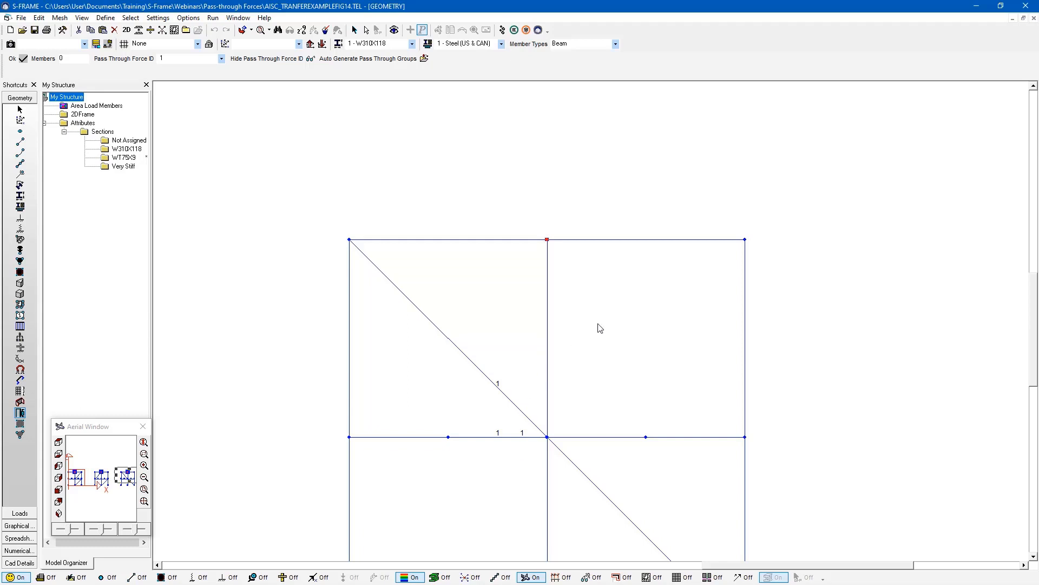
{"action": "scroll", "coordinate": [598, 325], "scroll_direction": "down", "scroll_amount": 4}
{"action": "middle_click_drag", "start_coordinate": [444, 310], "coordinate": [583, 296]}
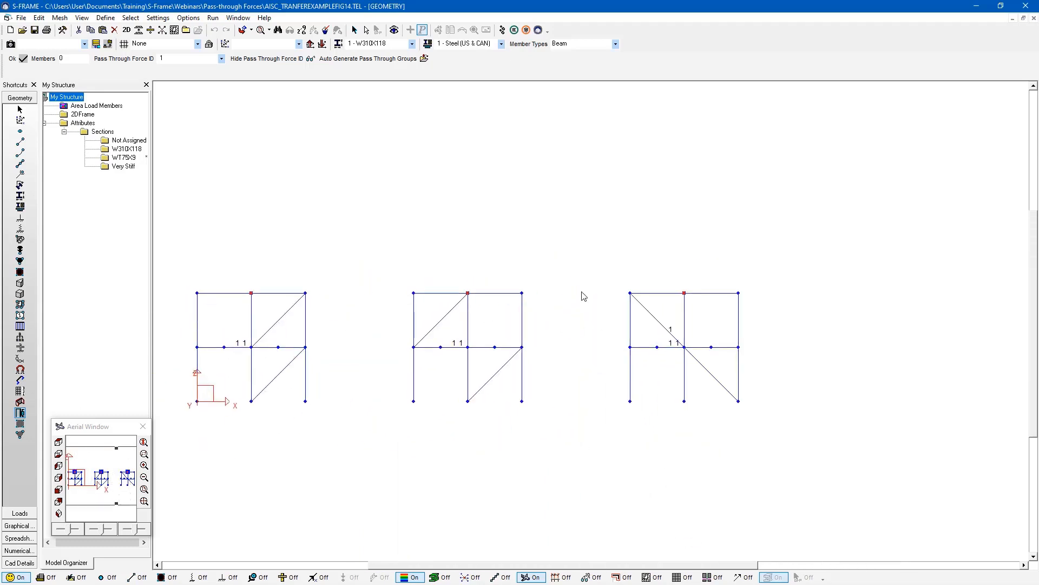
- Show the joint loads of load case 1, 180perframe, on all three frames in a 3D view
{"action": "left_click", "coordinate": [19, 513]}
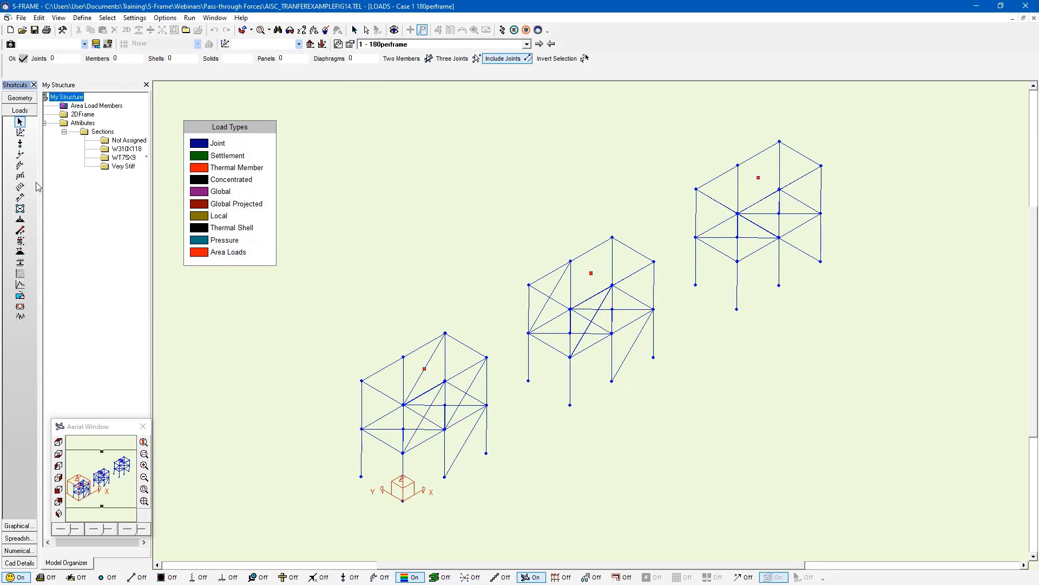
{"action": "left_click", "coordinate": [342, 578]}
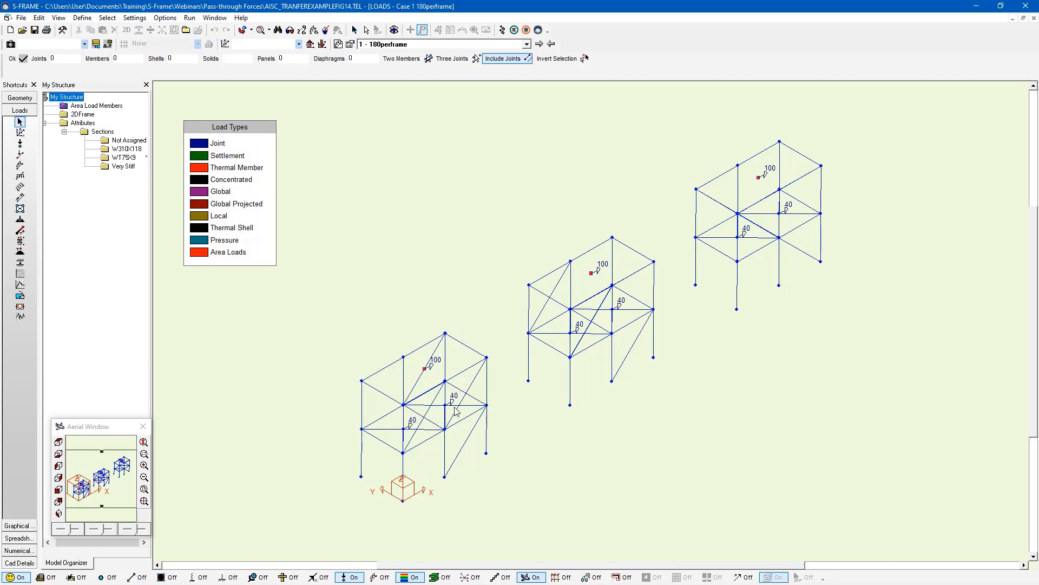
{"action": "middle_click_drag", "start_coordinate": [679, 342], "coordinate": [640, 346]}
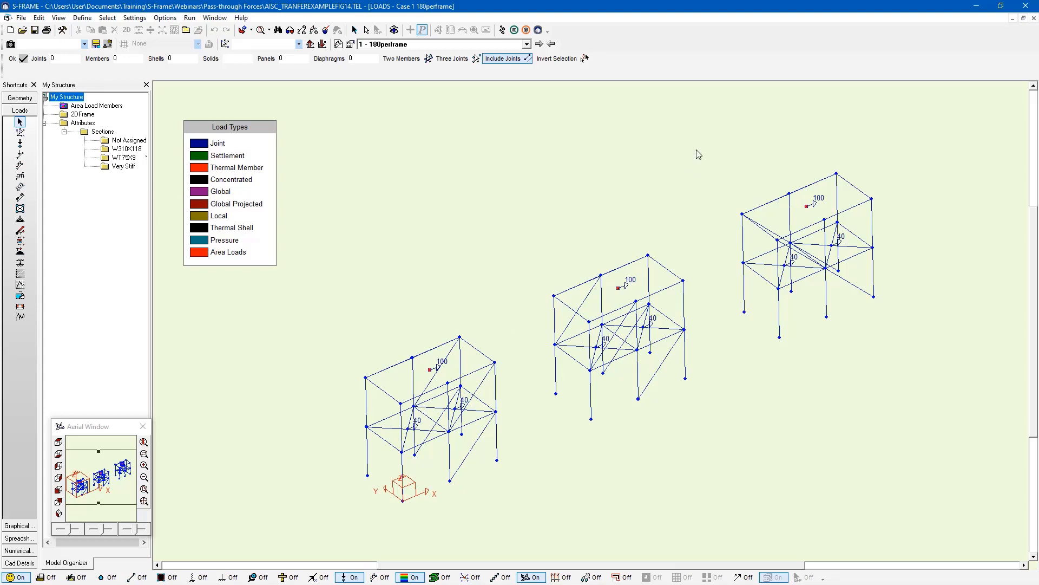
- Run the analysis and display the members' maximum axial forces with value labels for load case 1
{"action": "left_click", "coordinate": [503, 32]}
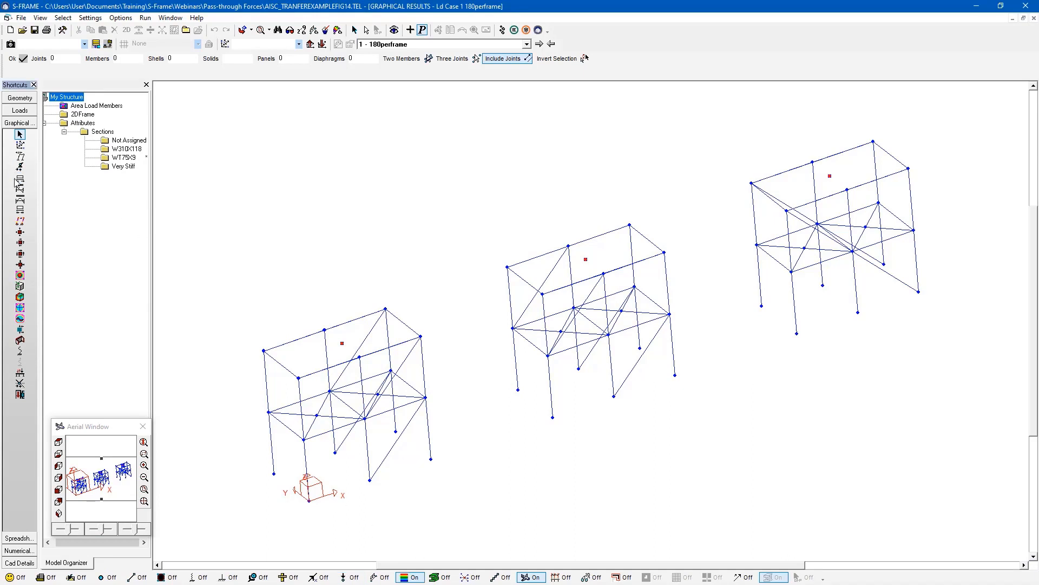
{"action": "left_click", "coordinate": [19, 178]}
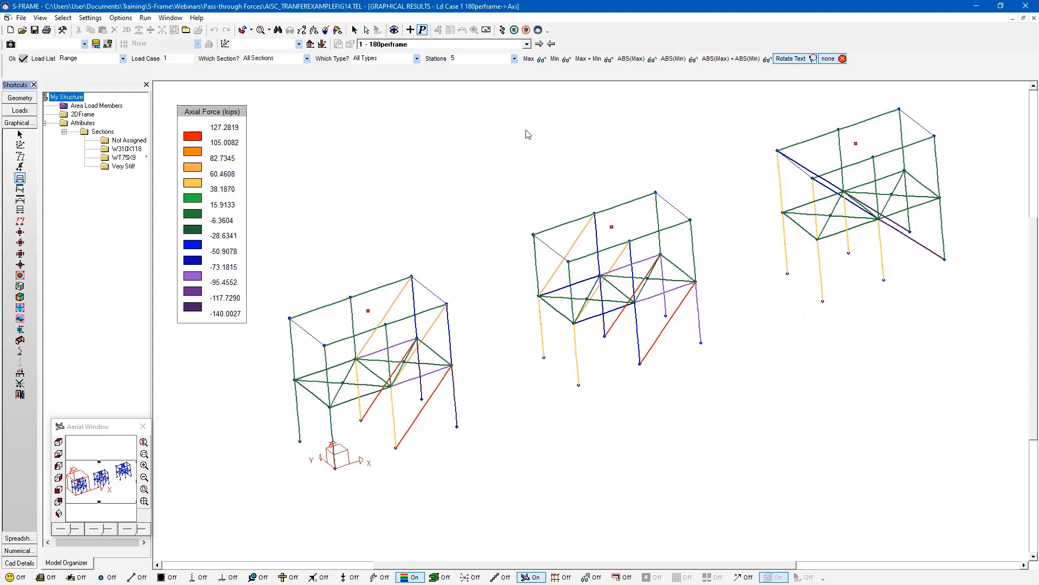
{"action": "left_click", "coordinate": [541, 59]}
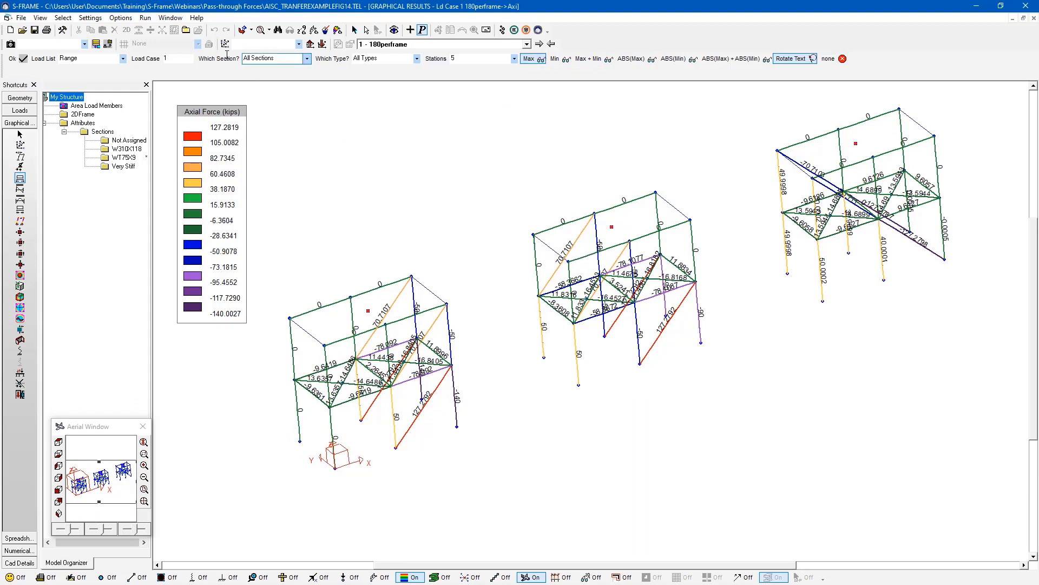
- Set the result number format to one decimal place for the axial force labels on the frames
{"action": "left_click", "coordinate": [126, 20]}
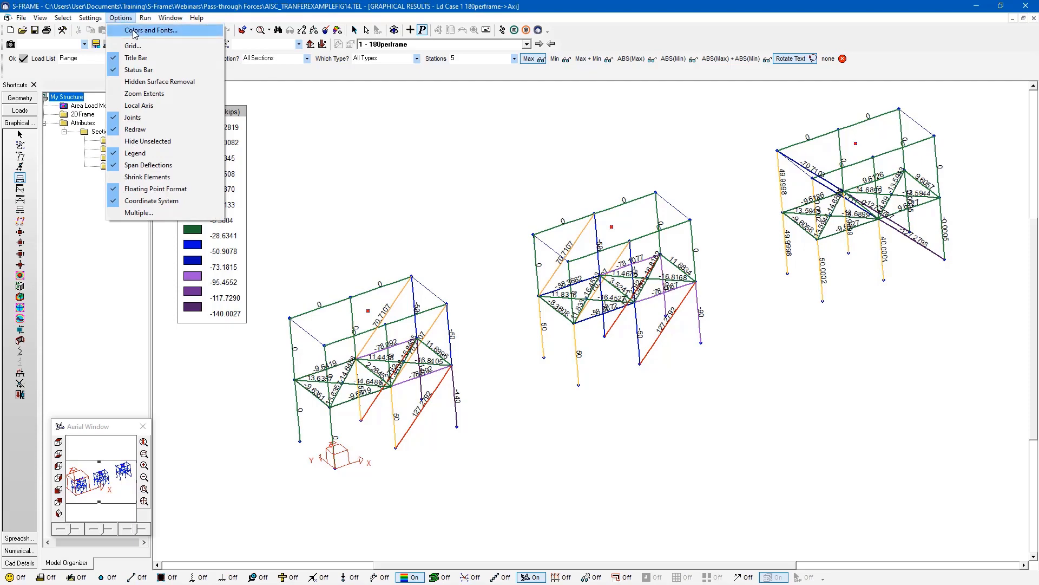
{"action": "mouse_move", "coordinate": [86, 19]}
{"action": "left_click", "coordinate": [98, 46]}
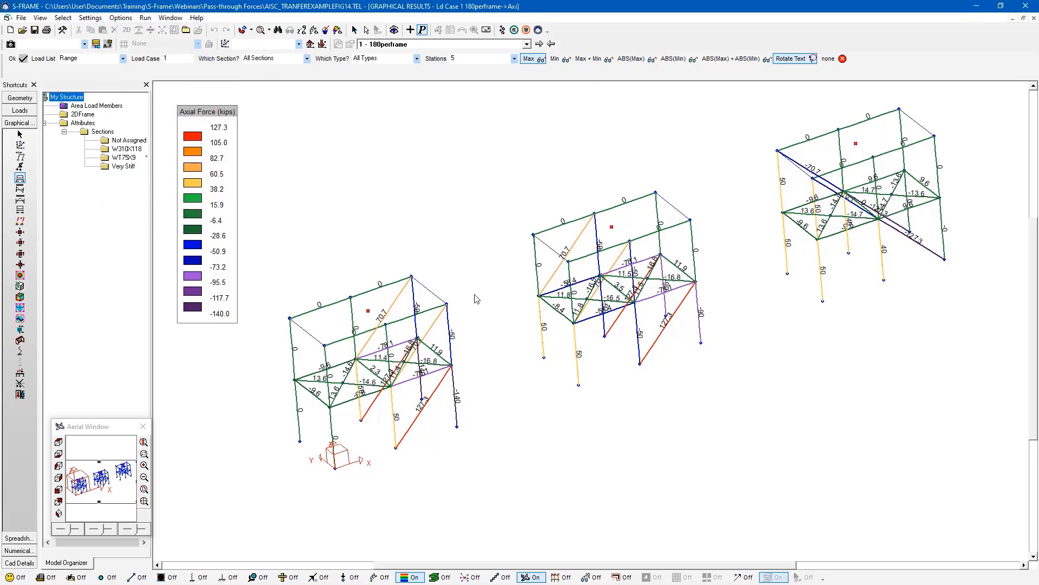
{"action": "scroll", "coordinate": [413, 350], "scroll_direction": "up", "scroll_amount": 4}
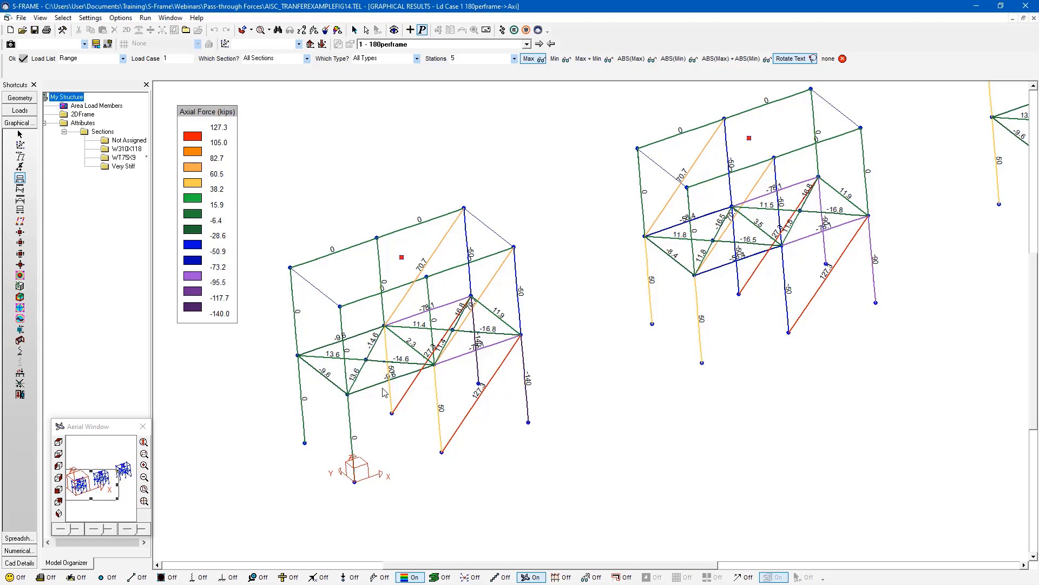
- Display the maximum FX pass-through forces on the frames, assembled by member pass ID, for force ID 1
{"action": "left_click", "coordinate": [20, 394]}
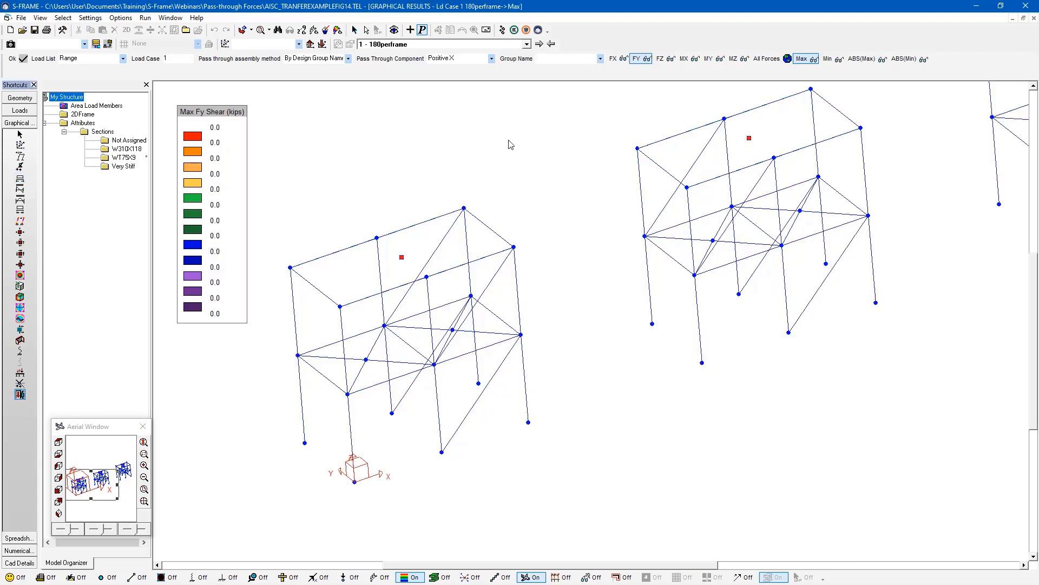
{"action": "left_click", "coordinate": [348, 58]}
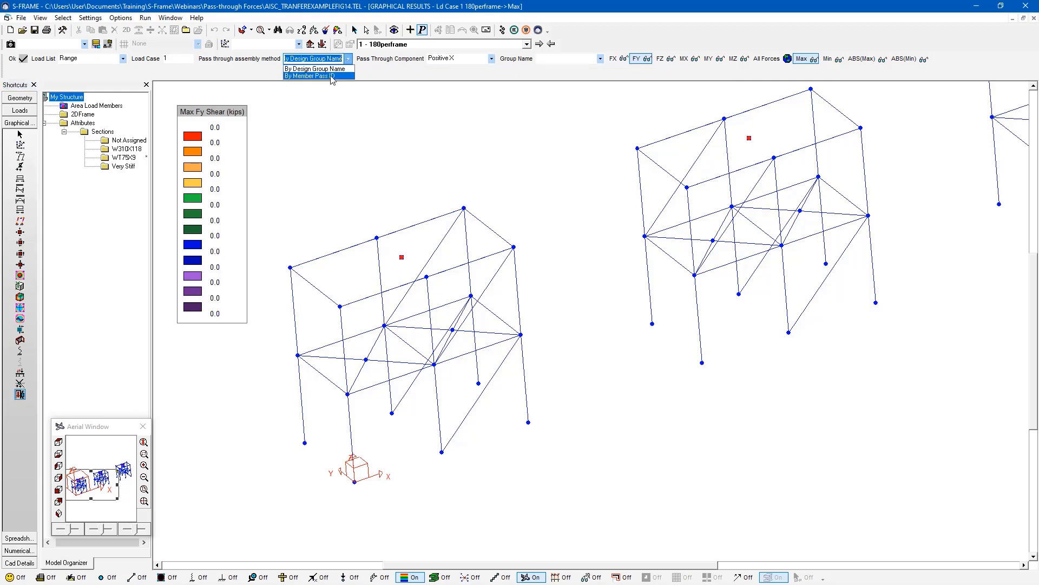
{"action": "left_click", "coordinate": [333, 76]}
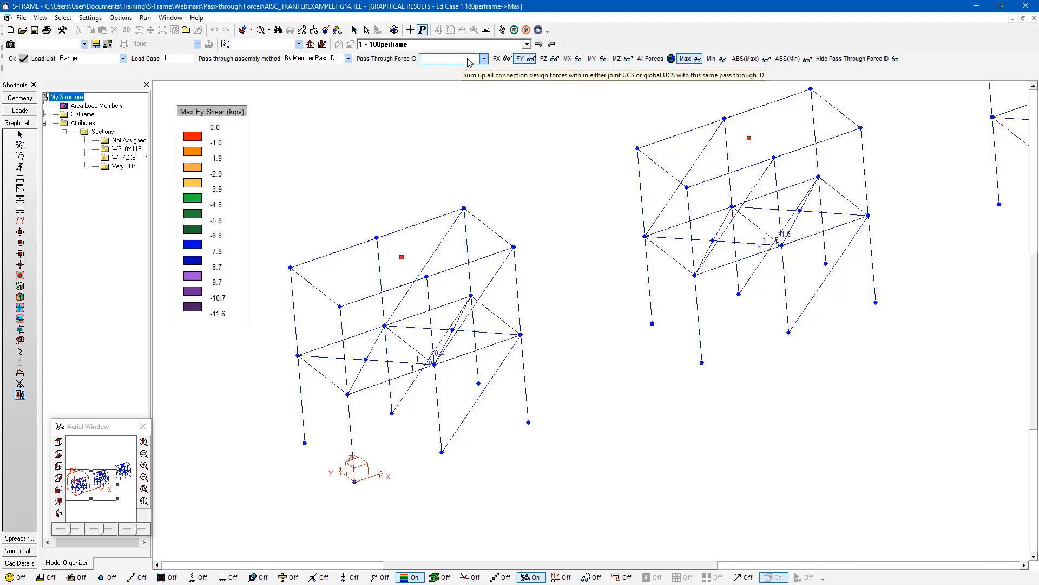
{"action": "left_click", "coordinate": [498, 59]}
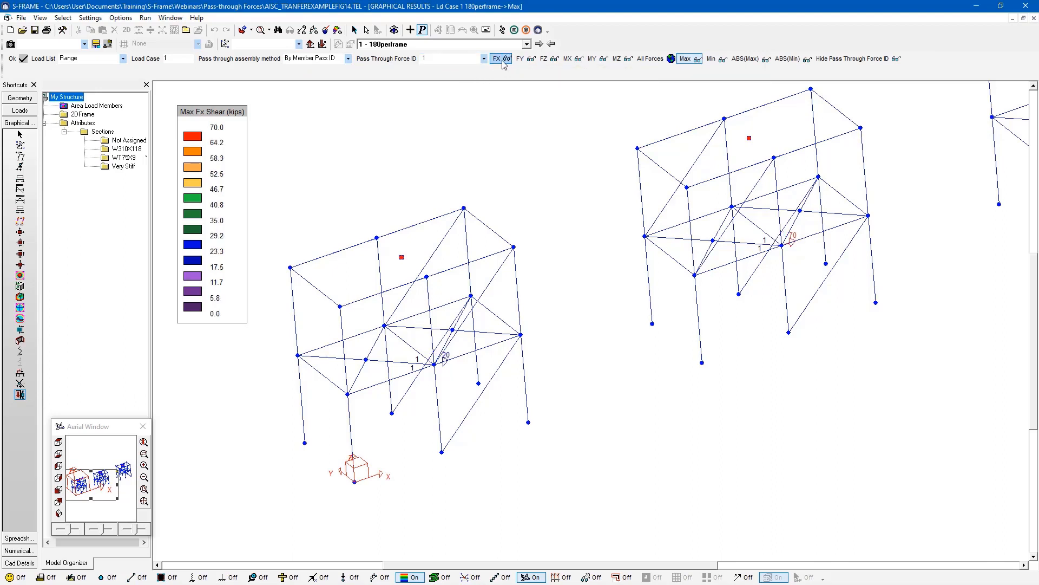
- Examine the FX pass-through force of ID 1 at the labelled connection joint of each of the three frames
{"action": "scroll", "coordinate": [487, 341], "scroll_direction": "up", "scroll_amount": 3}
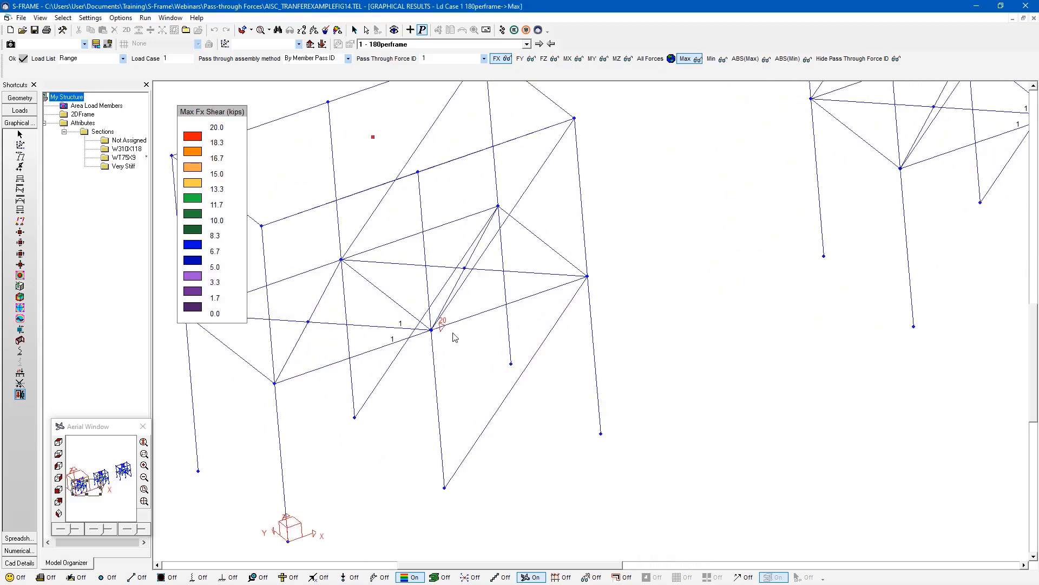
{"action": "scroll", "coordinate": [444, 333], "scroll_direction": "down", "scroll_amount": 1}
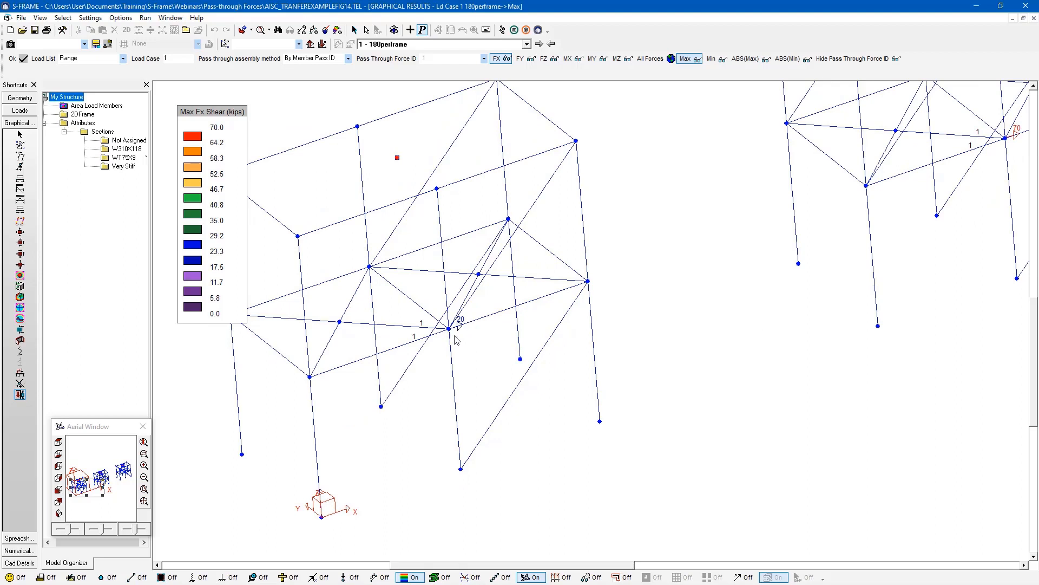
{"action": "scroll", "coordinate": [463, 329], "scroll_direction": "up", "scroll_amount": 2}
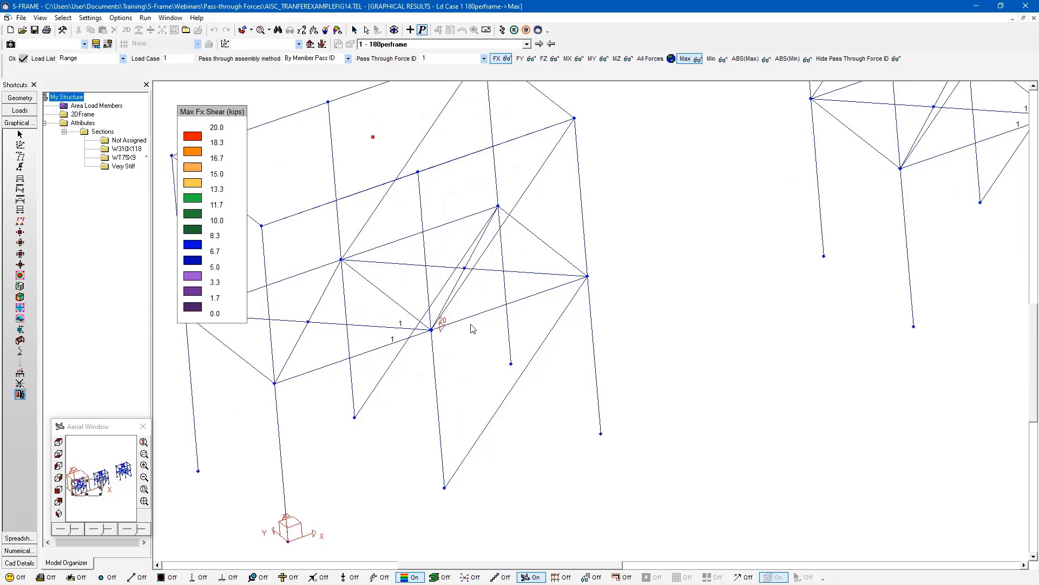
{"action": "middle_click_drag", "start_coordinate": [551, 353], "coordinate": [236, 470]}
{"action": "mouse_move", "coordinate": [709, 248]}
{"action": "middle_mouse_down"}
{"action": "mouse_move", "coordinate": [527, 332]}
{"action": "mouse_move", "coordinate": [933, 260]}
{"action": "mouse_move", "coordinate": [466, 408]}
{"action": "mouse_move", "coordinate": [525, 378]}
{"action": "middle_mouse_up"}
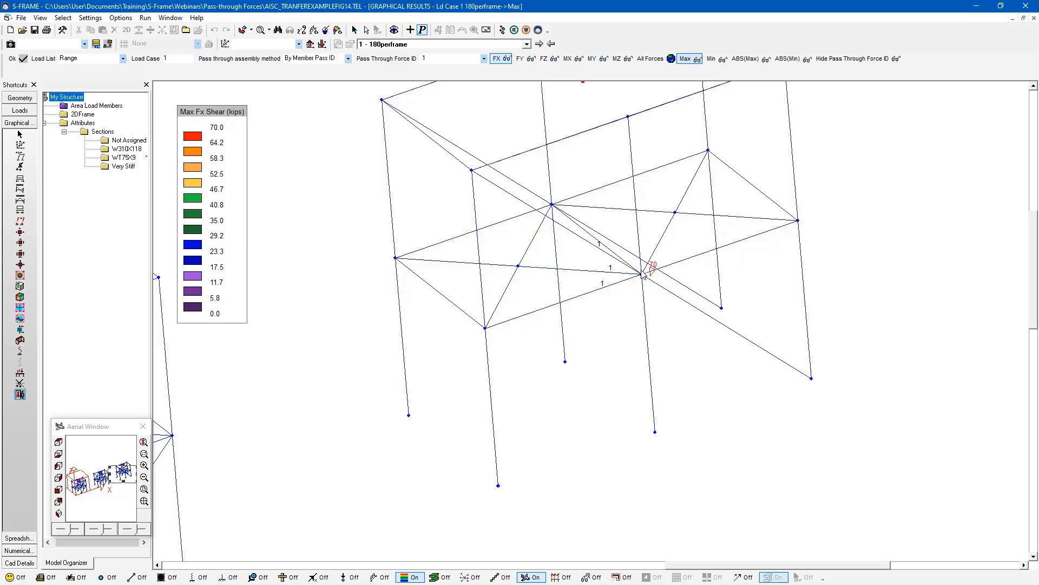
{"action": "key", "text": "alt+Tab"}
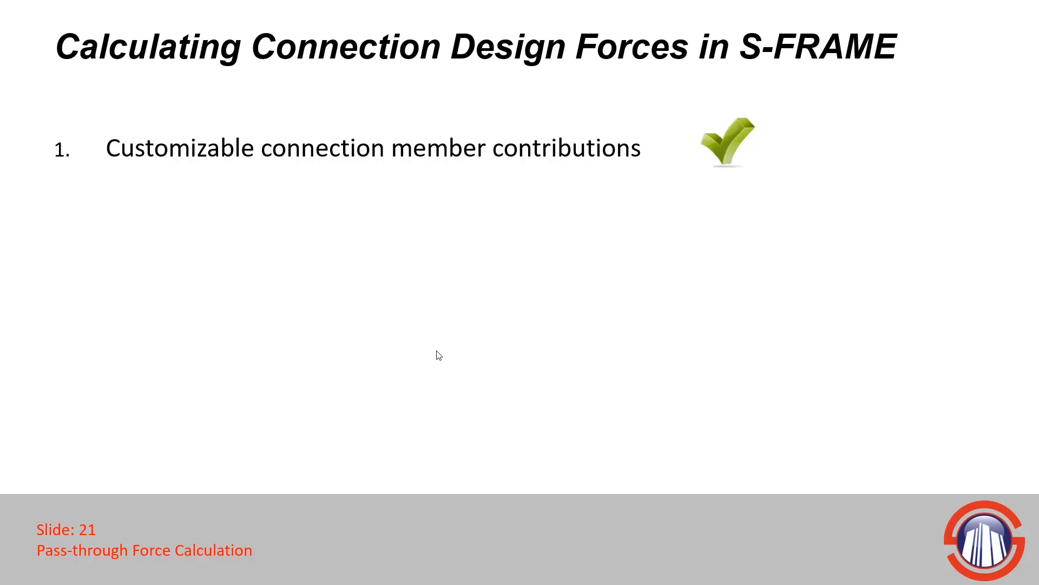
{"action": "left_click", "coordinate": [437, 350]}
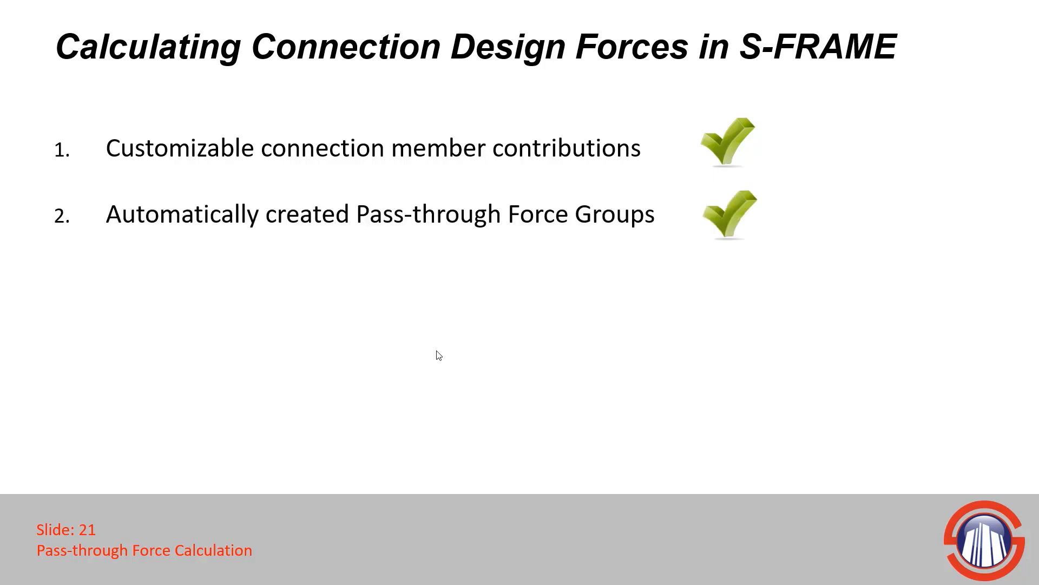
{"action": "left_click", "coordinate": [439, 355]}
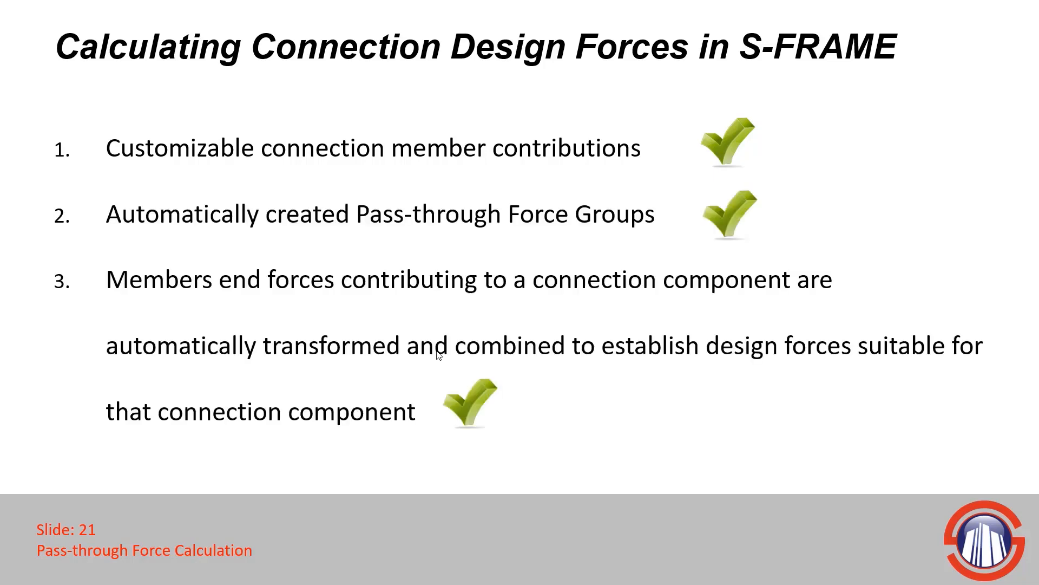